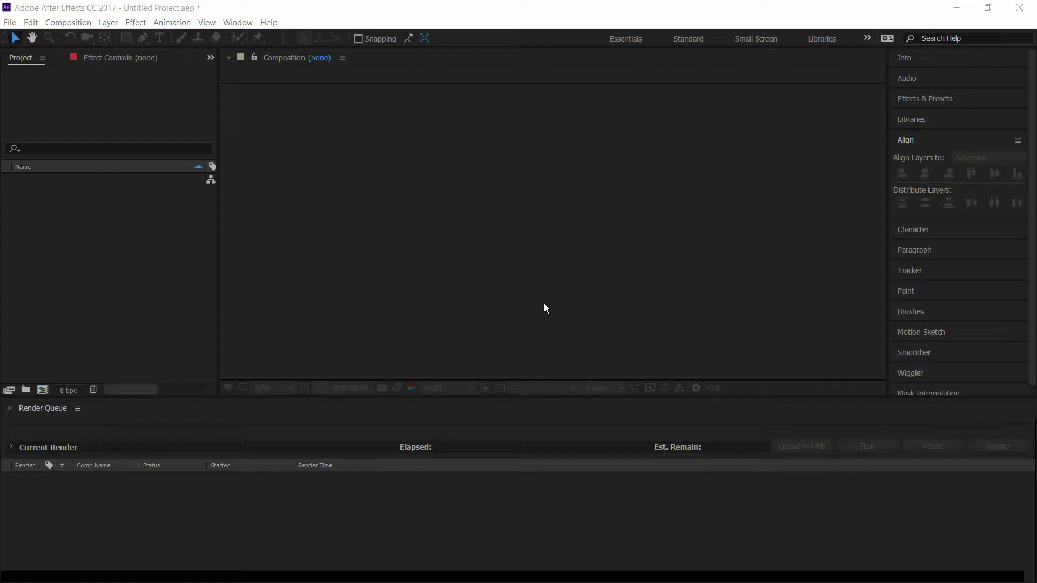
Create a 1920×1080 composition and add a full-frame solid coloured 9ECBAF pale green.
left_click(43, 389)
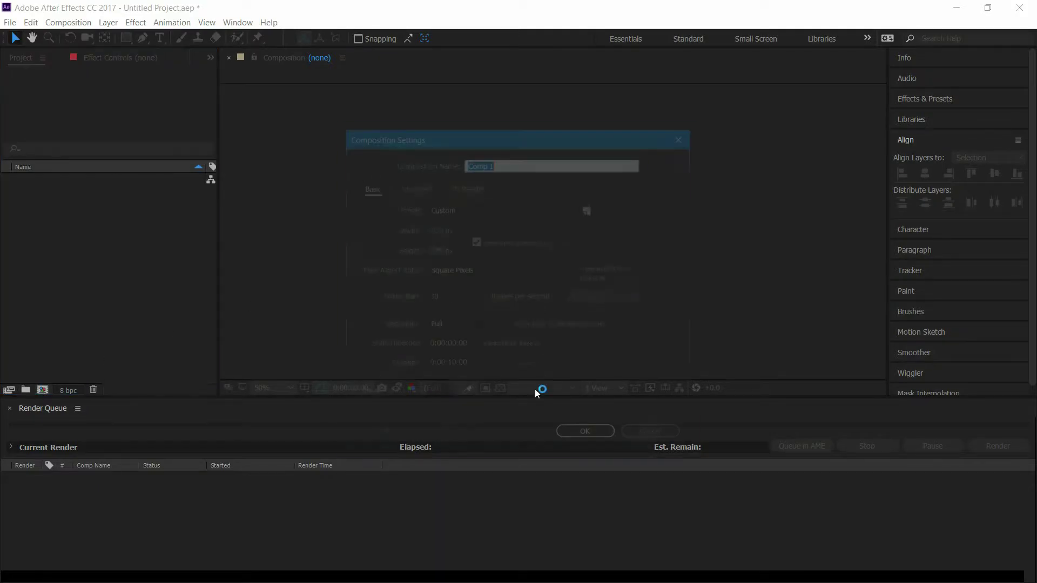
left_click(587, 438)
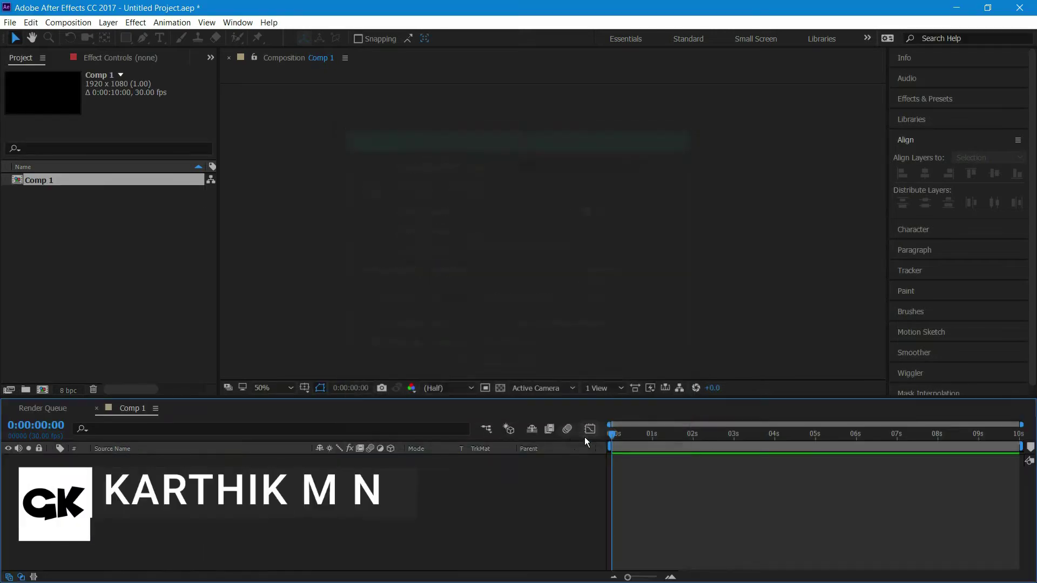
right_click(382, 477)
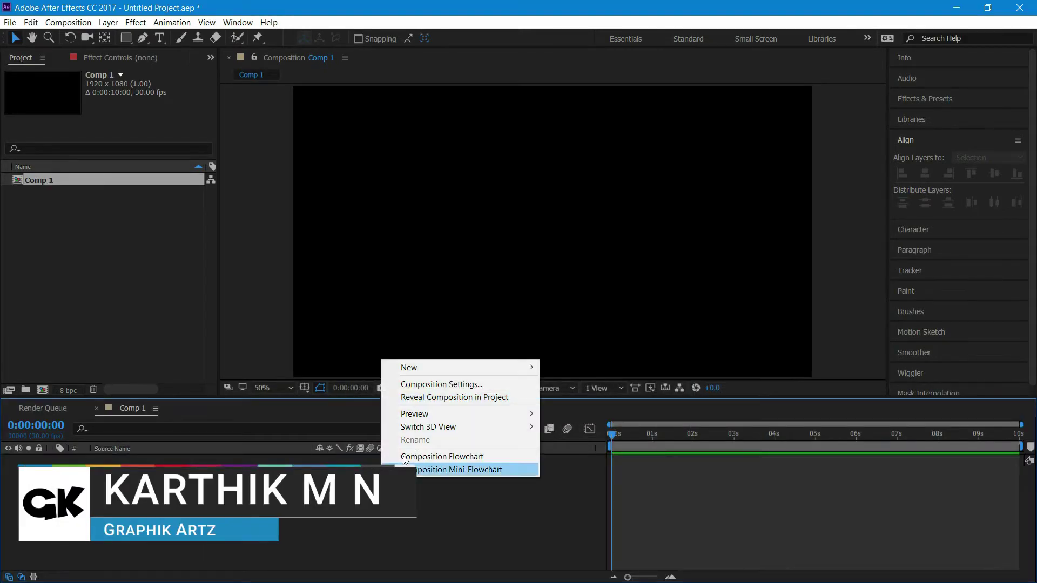
mouse_move(517, 368)
left_click(593, 404)
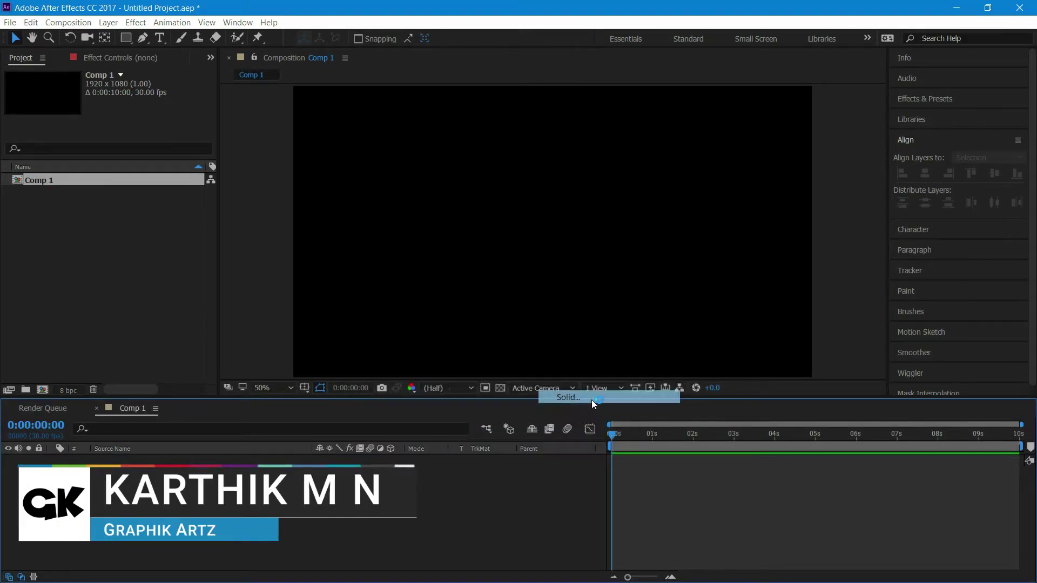
left_click(508, 377)
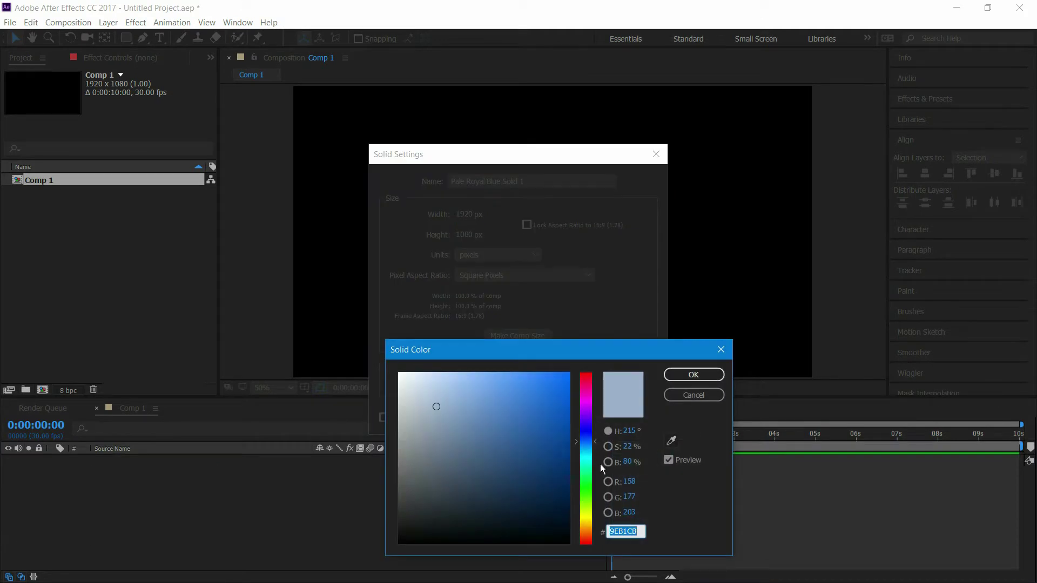
left_click(588, 476)
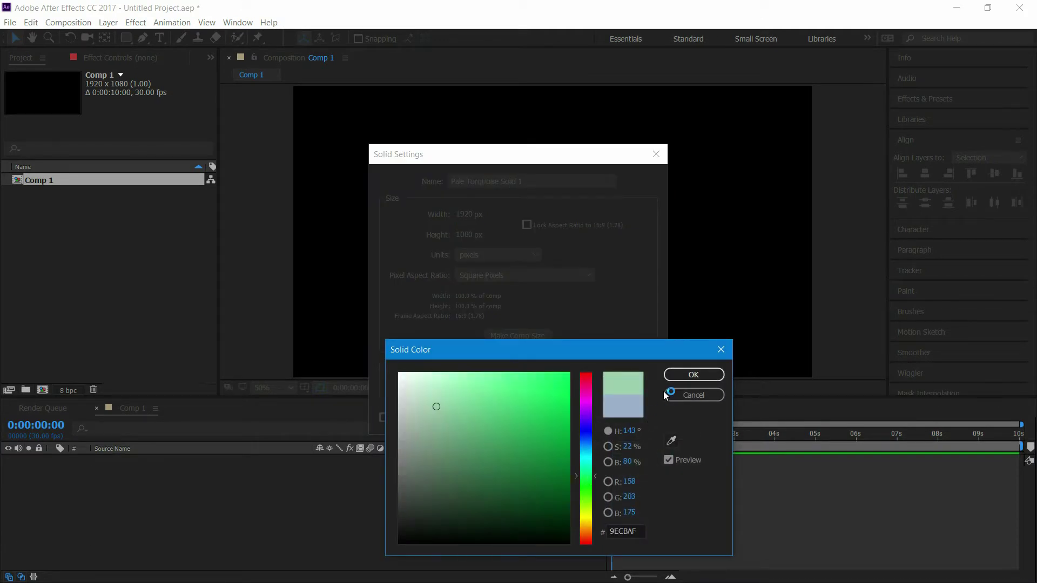
left_click(688, 374)
left_click(572, 413)
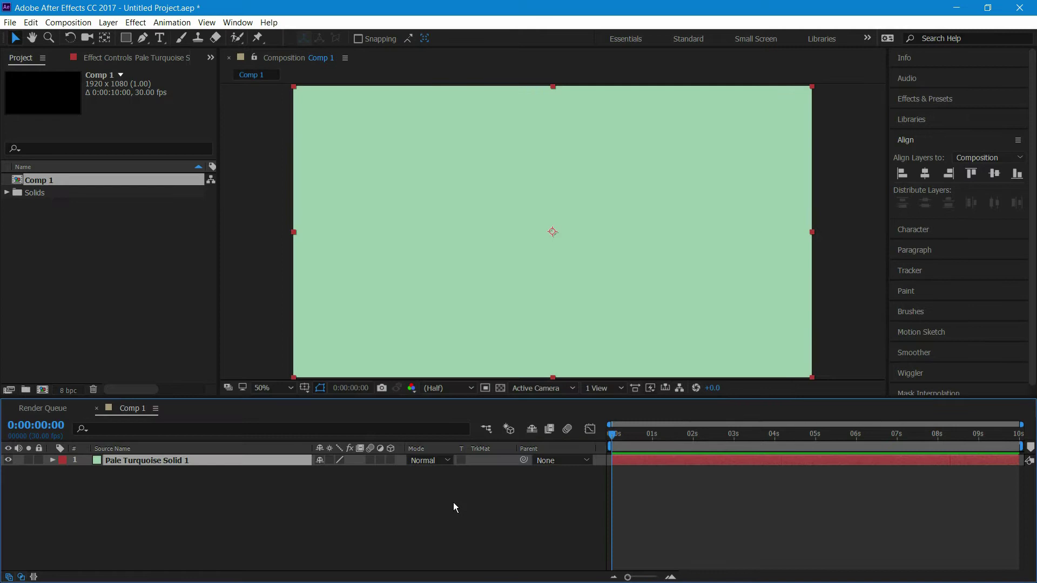
Add a new text layer reading 'graphik'.
right_click(365, 496)
mouse_move(431, 383)
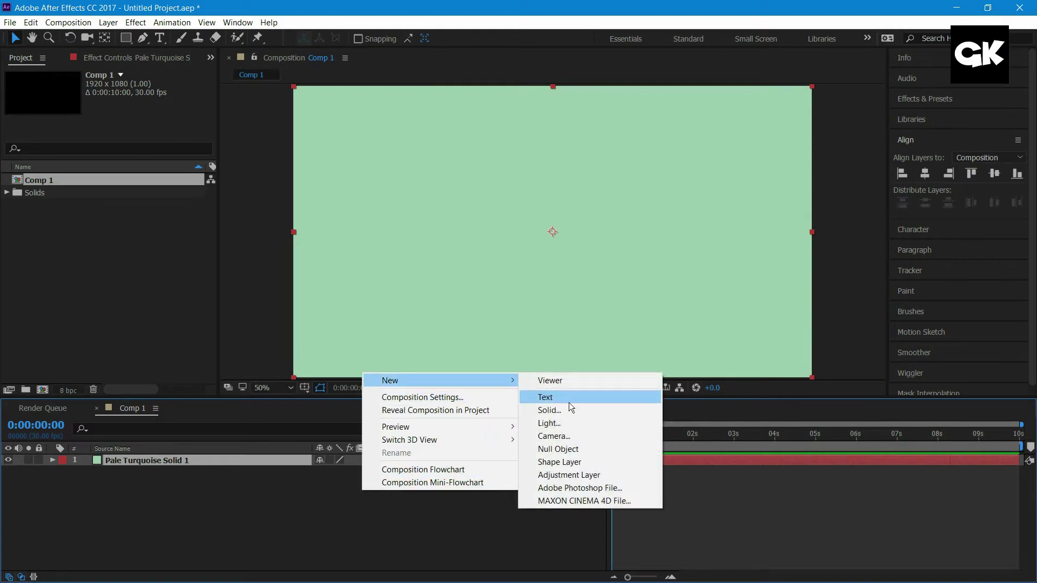
left_click(582, 403)
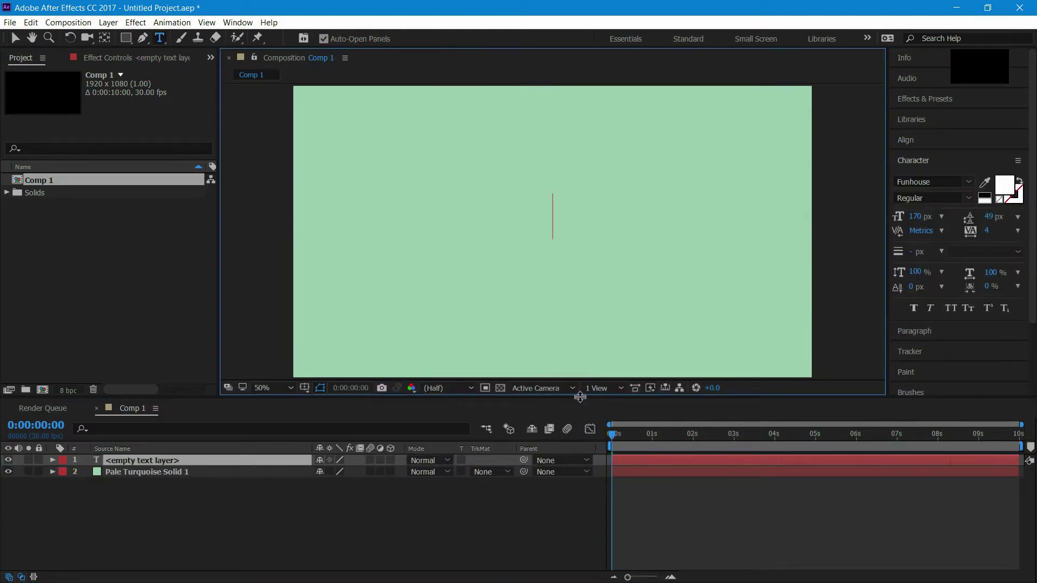
type("graphik")
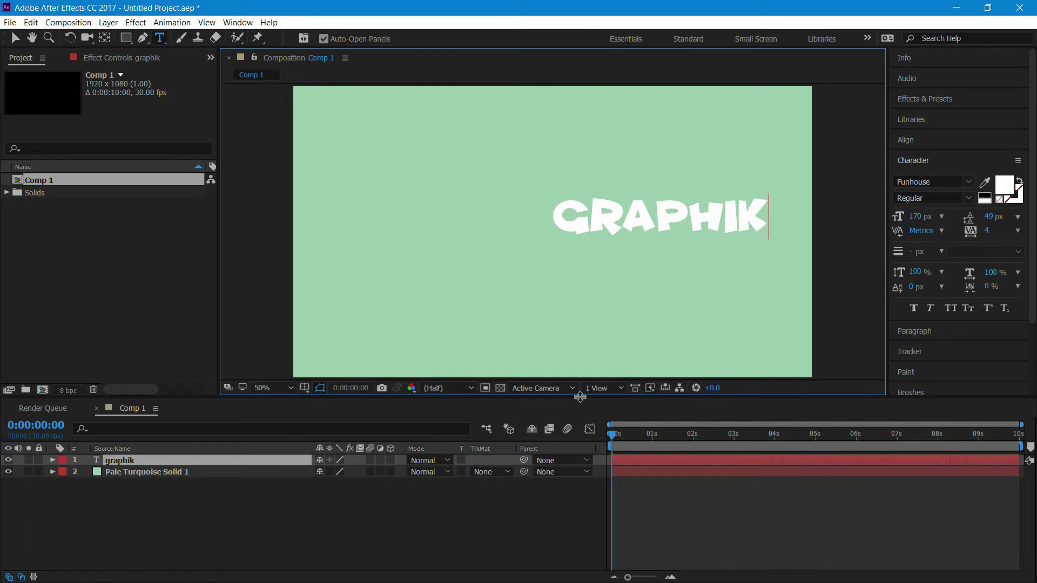
Centre the GRAPHIK text vertically and horizontally in the composition.
key("ctrl+a")
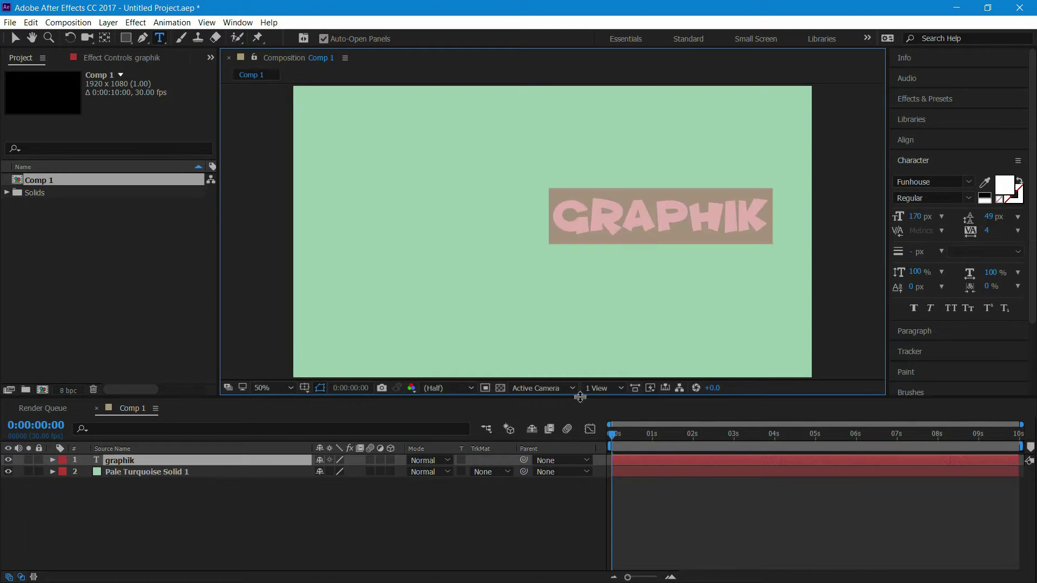
left_click(925, 141)
left_click(997, 174)
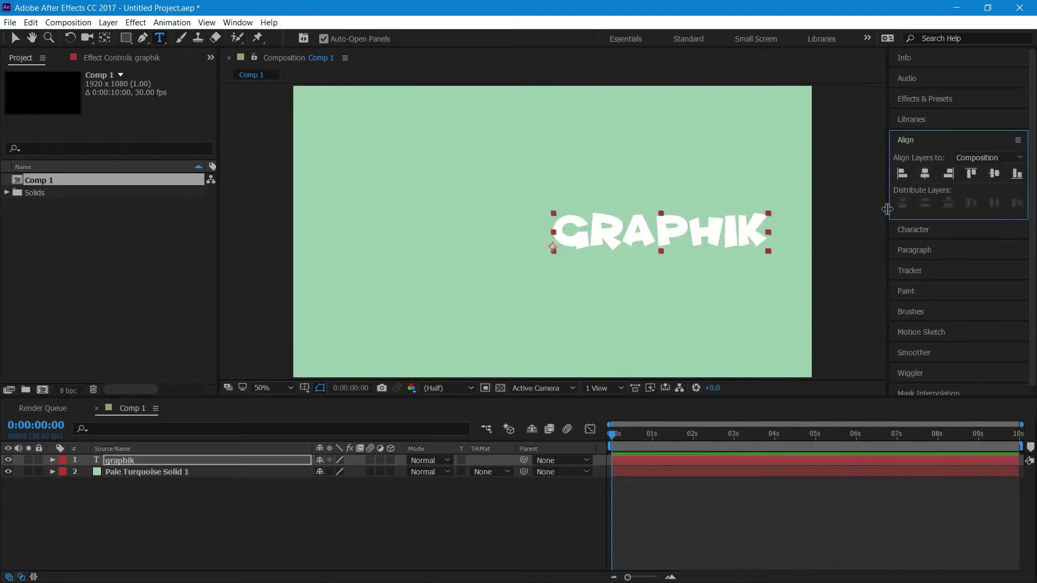
left_click(925, 174)
Add a Position animator to the GRAPHIK text layer.
left_click(488, 538)
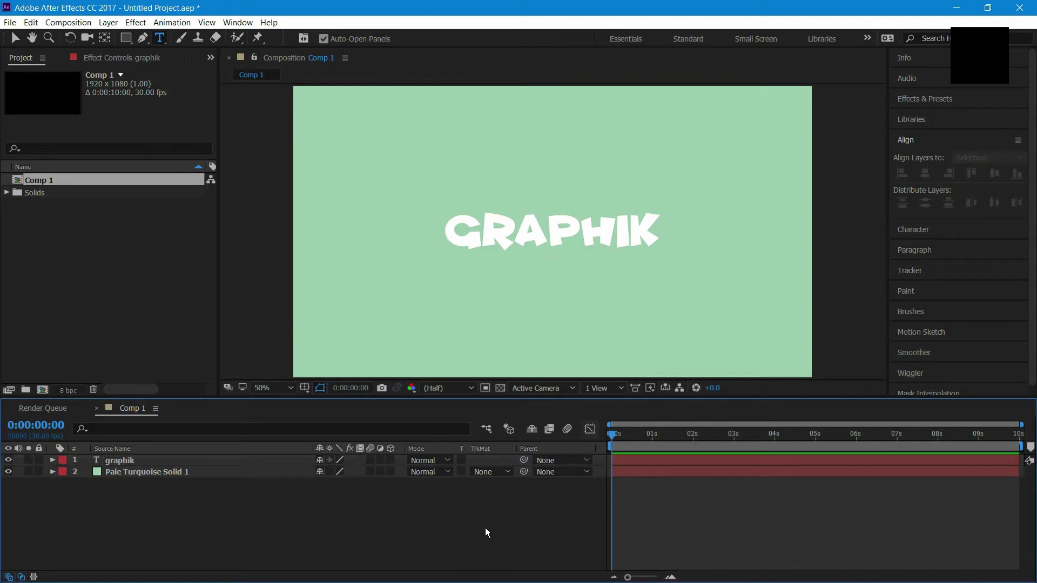
left_click(53, 460)
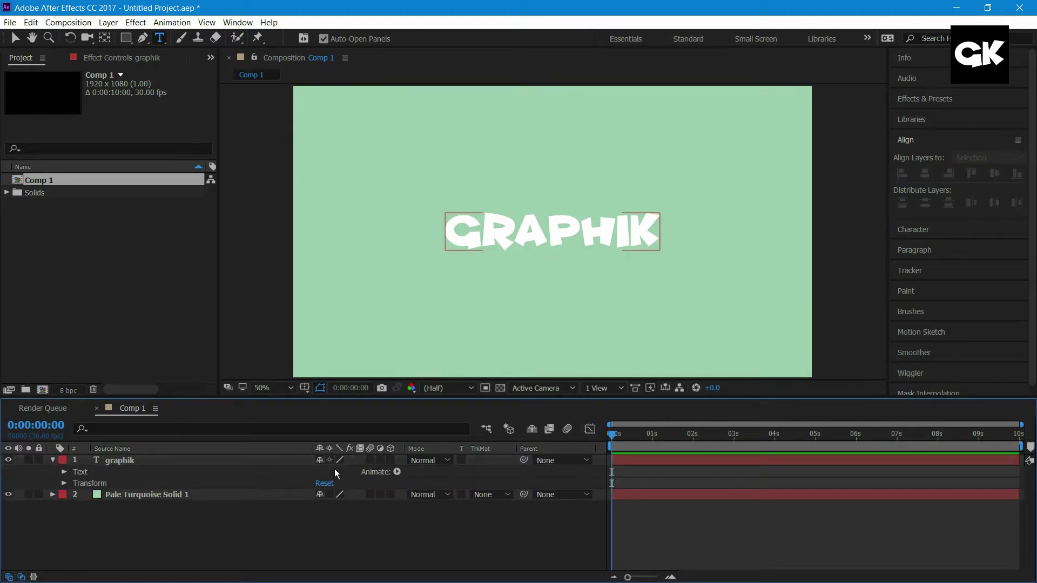
left_click(397, 472)
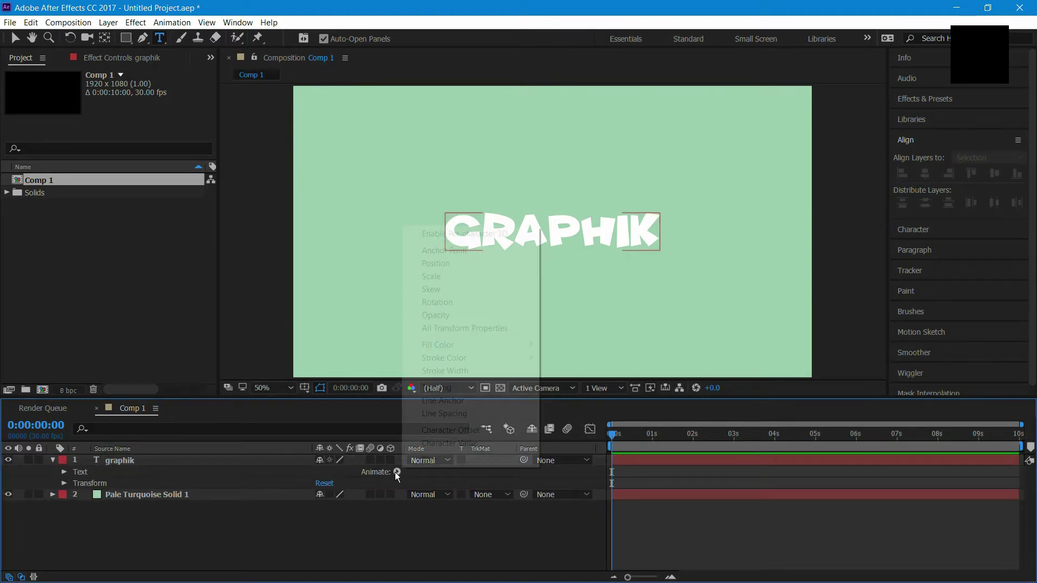
left_click(471, 263)
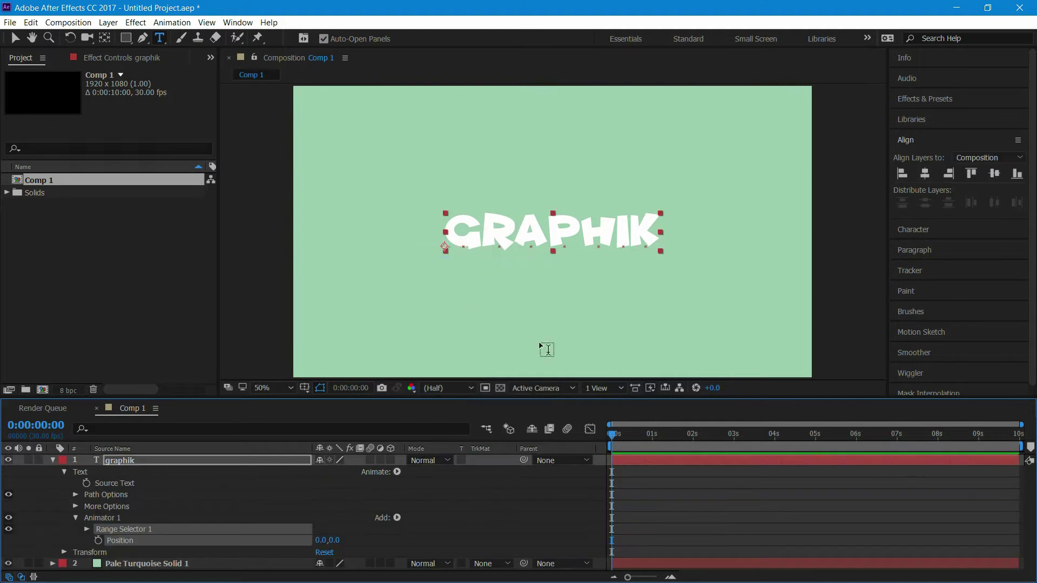
Keyframe the animator's Position at 0,0 at 1 s and at 0,-695 at 0 s.
left_click(654, 436)
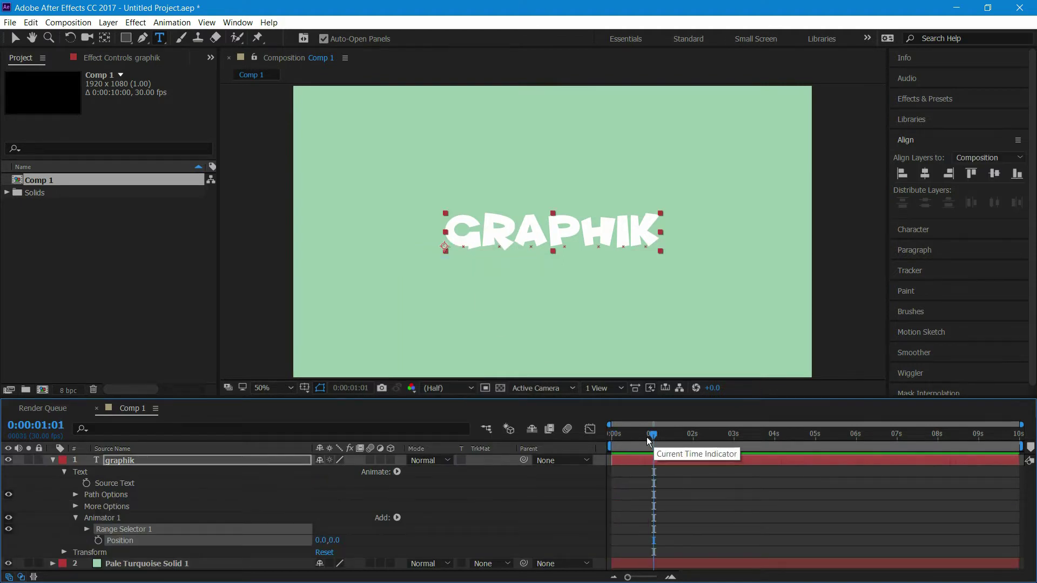
left_click(105, 540)
left_click_drag(624, 434, 568, 439)
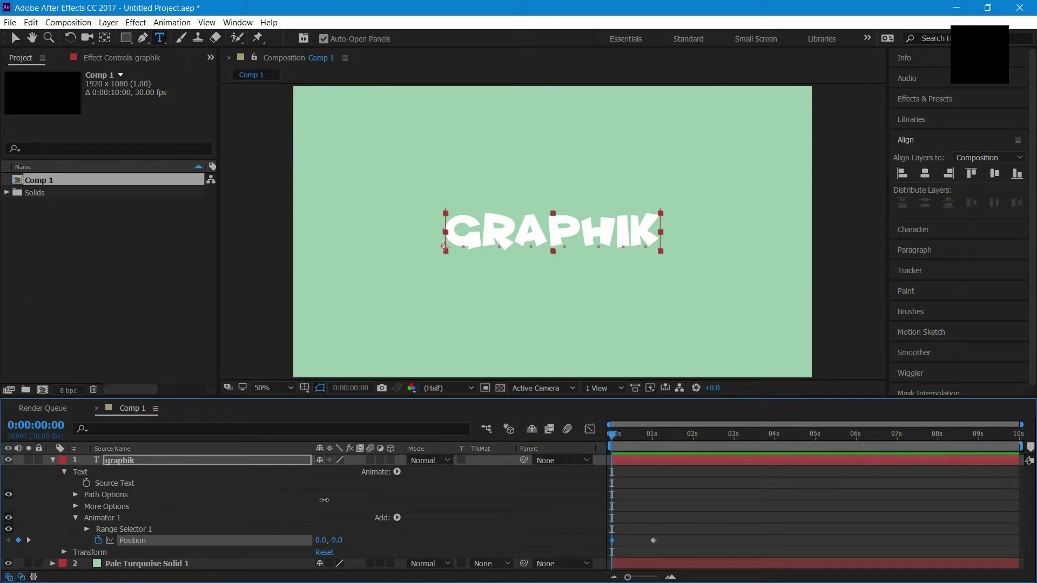
left_click_drag(334, 541, 507, 373)
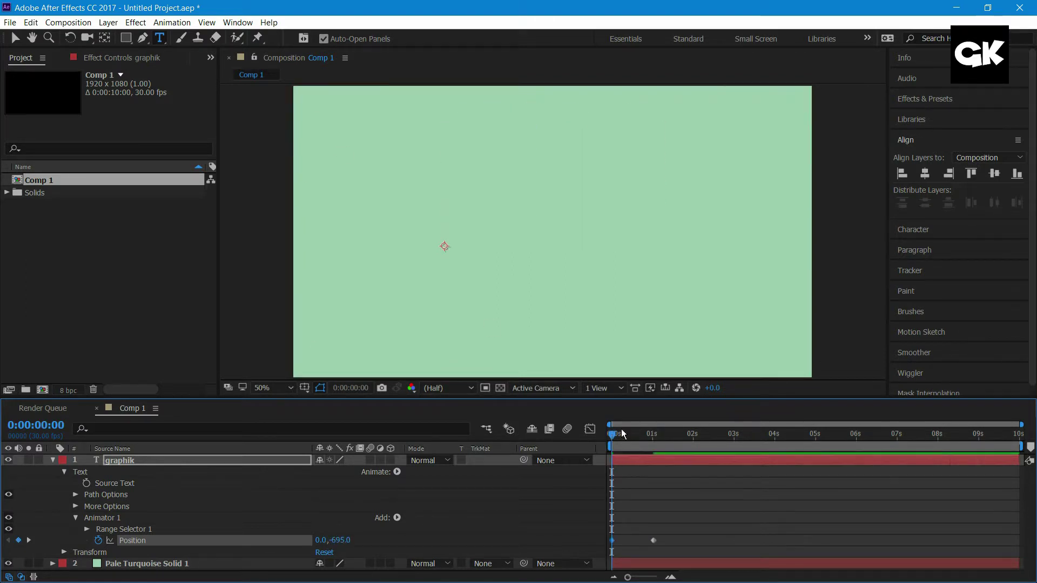
left_click_drag(622, 433, 668, 442)
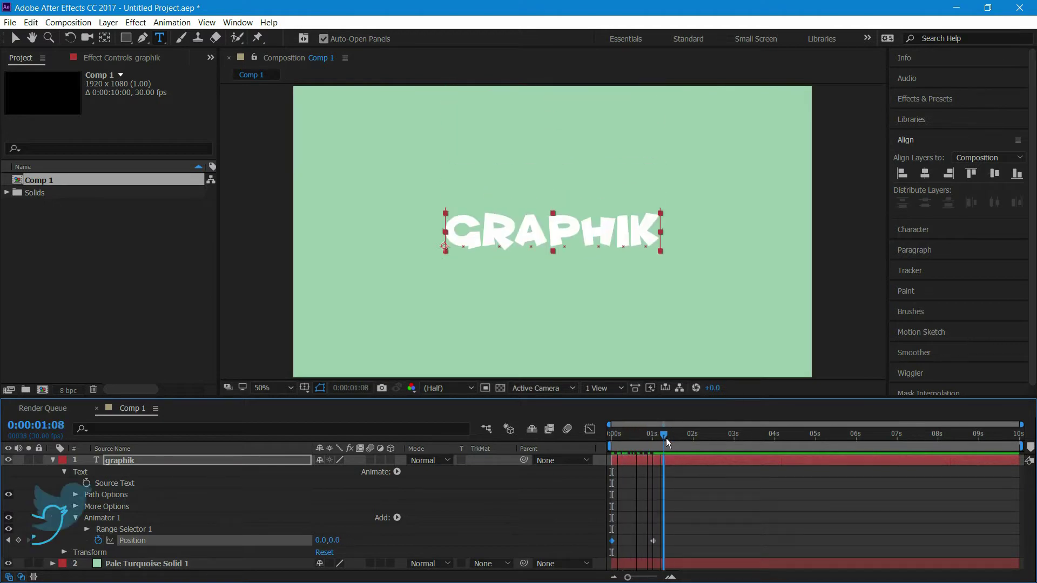
Keyframe Range Selector 1 Offset at 0% at 0 s and 100% at 1 s.
left_click(87, 529)
scroll(86, 527, "down", 1)
left_click_drag(654, 442, 560, 437)
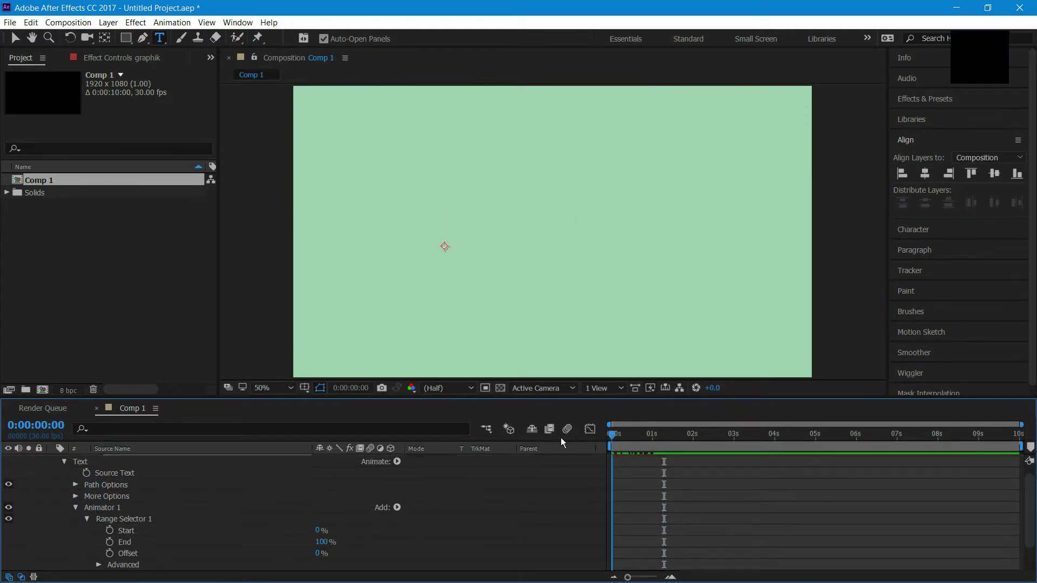
left_click(110, 552)
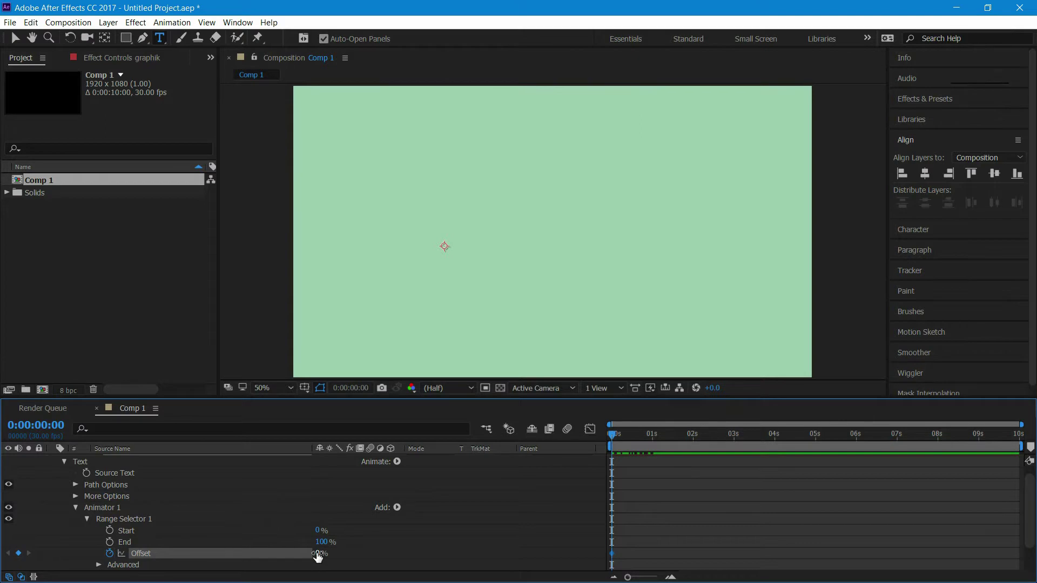
left_click(652, 440)
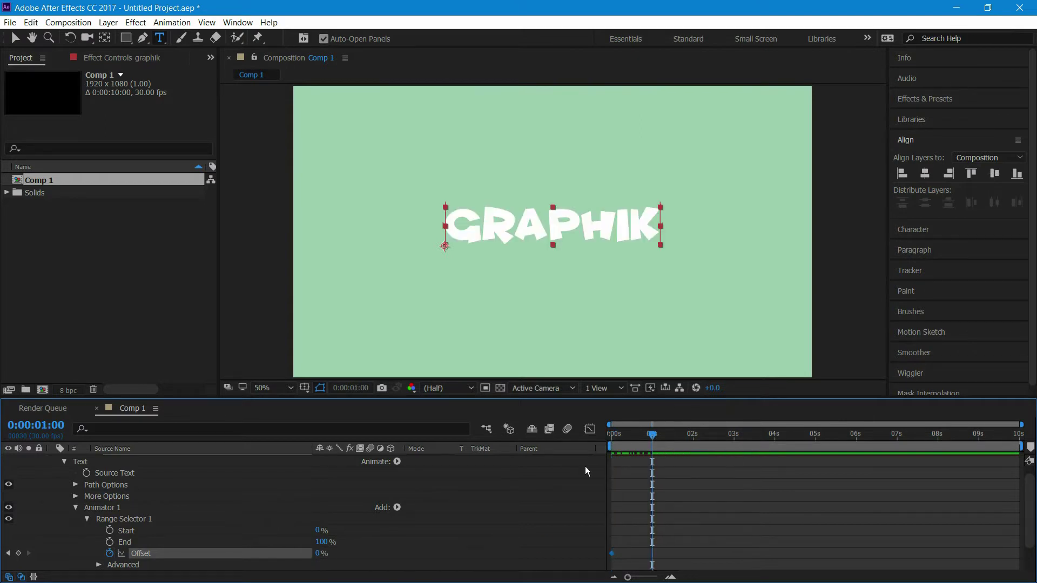
left_click(320, 553)
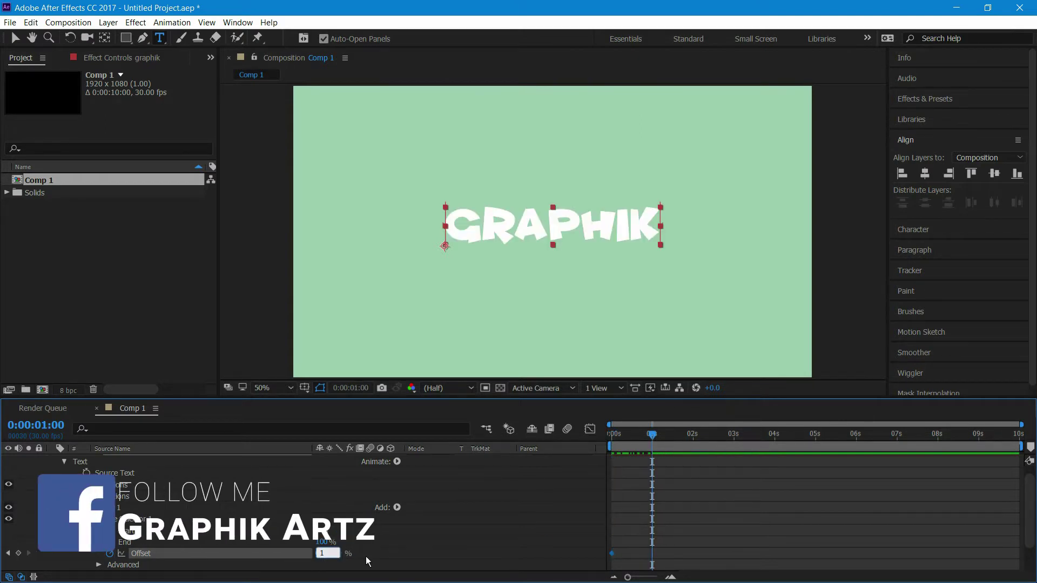
type("100")
key("Return")
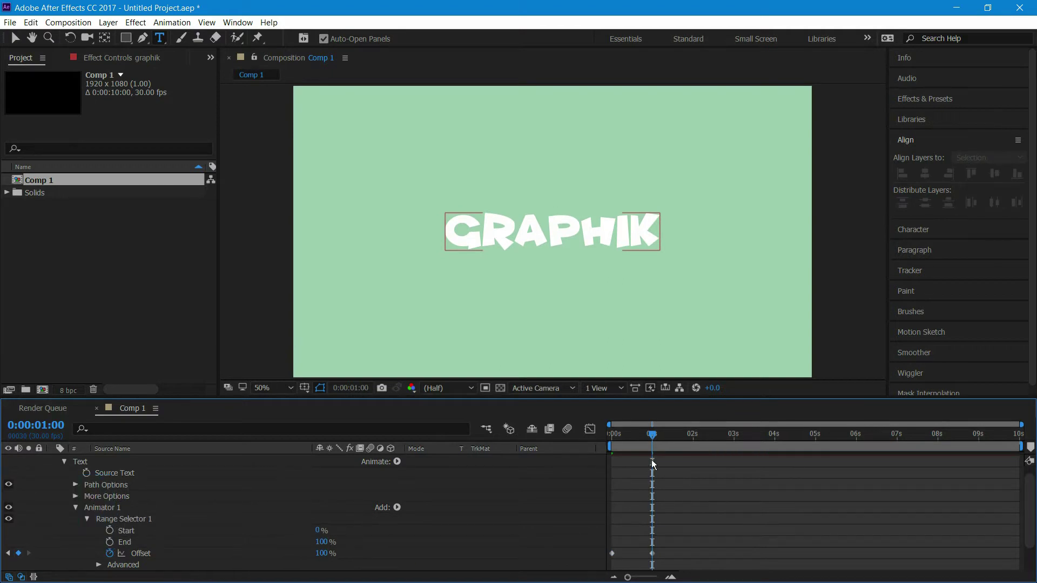
left_click_drag(644, 433, 613, 431)
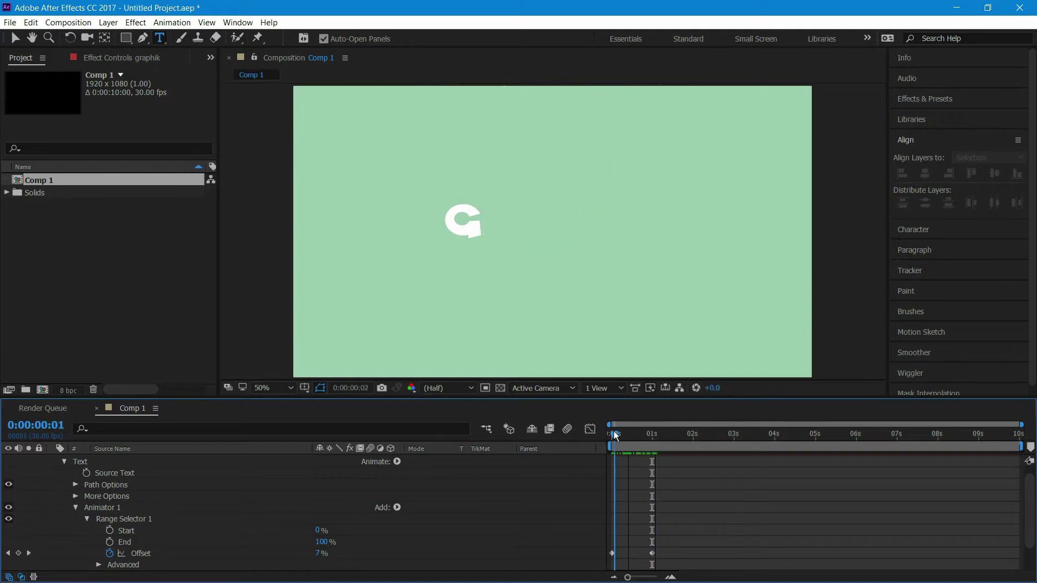
In Range Selector 1's Advanced settings, set Ease High and Ease Low to 50% each.
scroll(406, 529, "down", 1)
scroll(407, 528, "down", 2)
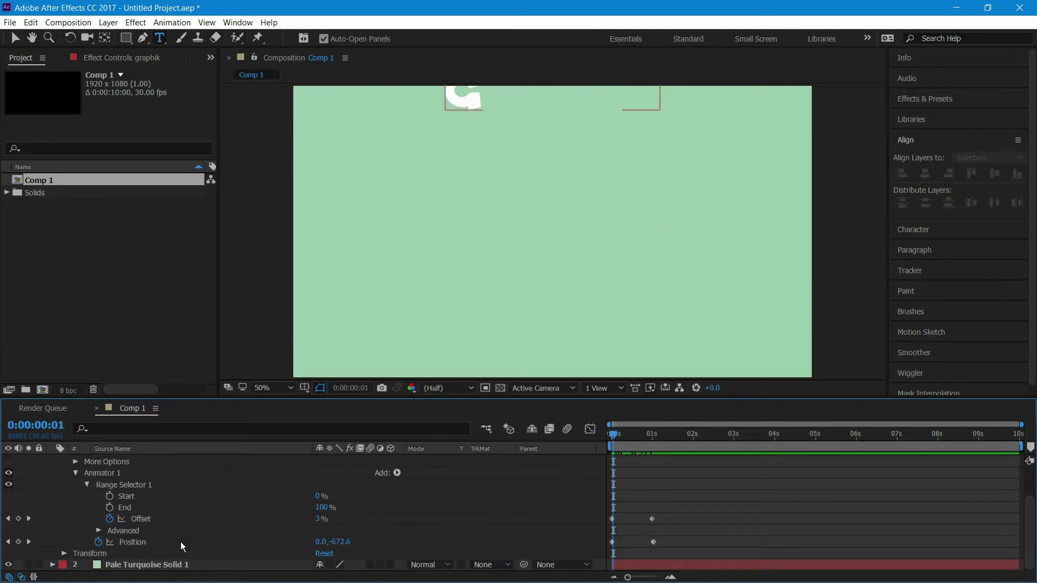
left_click(98, 531)
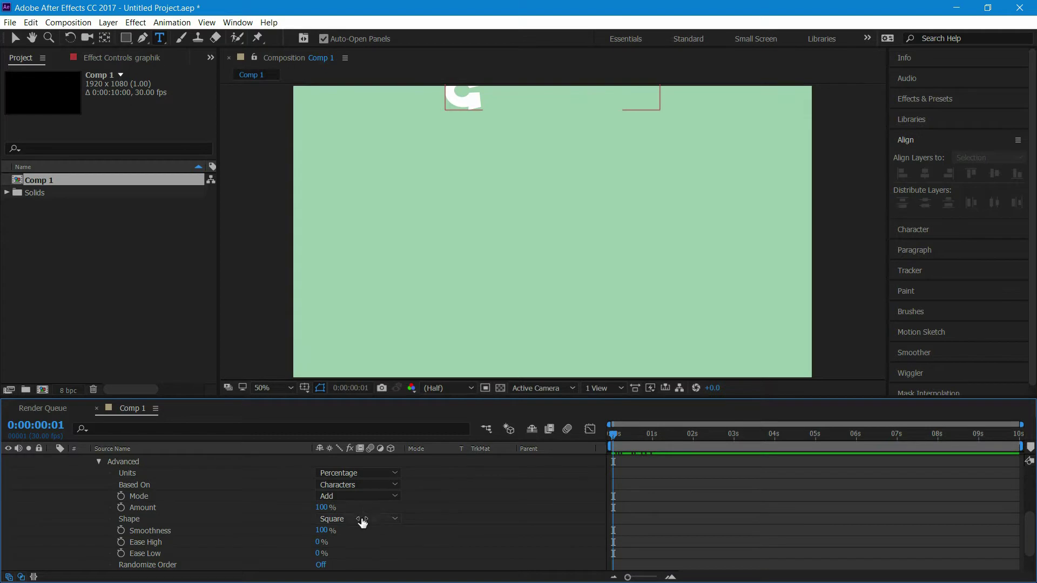
left_click(363, 520)
left_click(358, 455)
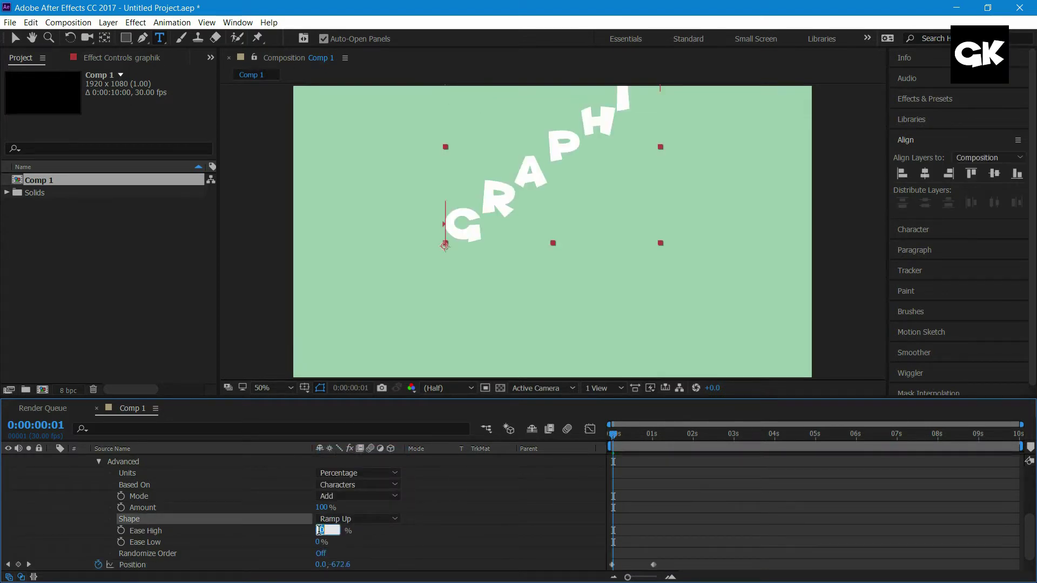
type("50")
key("Return")
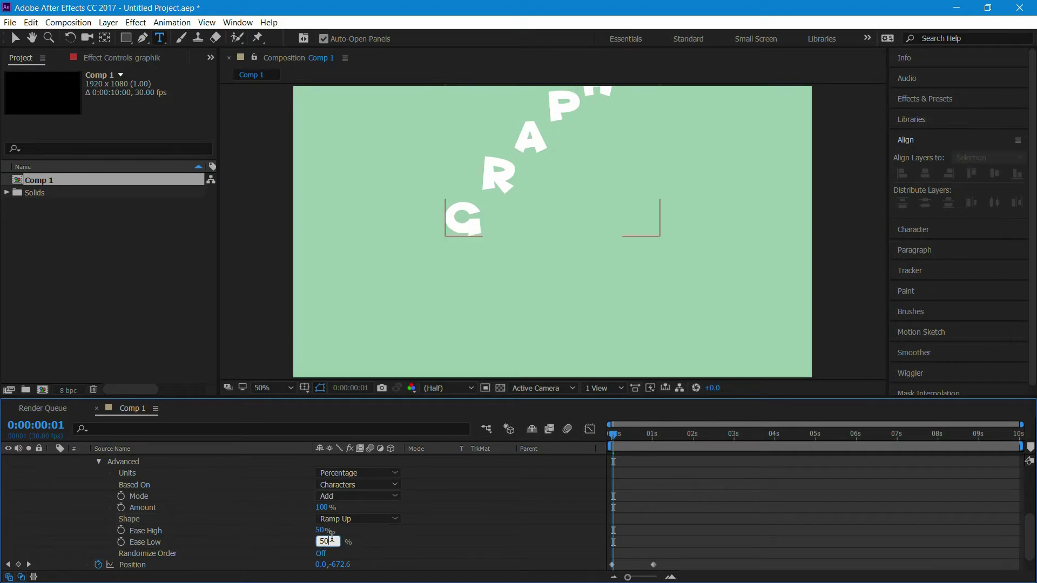
key("Return")
left_click_drag(616, 440, 576, 435)
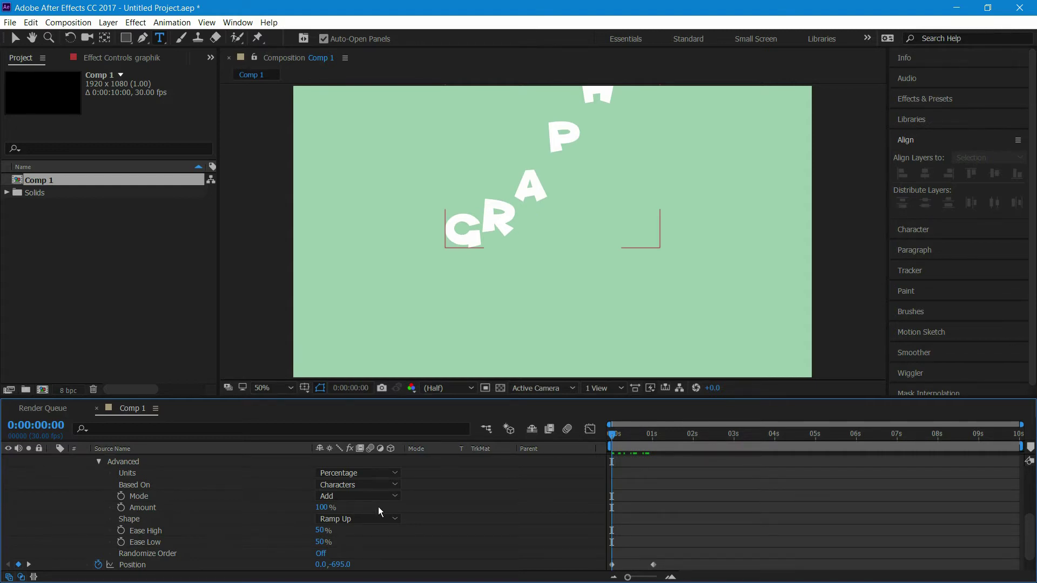
Add a Scale animator (Animator 2) to the text and include Rotation in it.
scroll(378, 505, "up", 5)
left_click(397, 472)
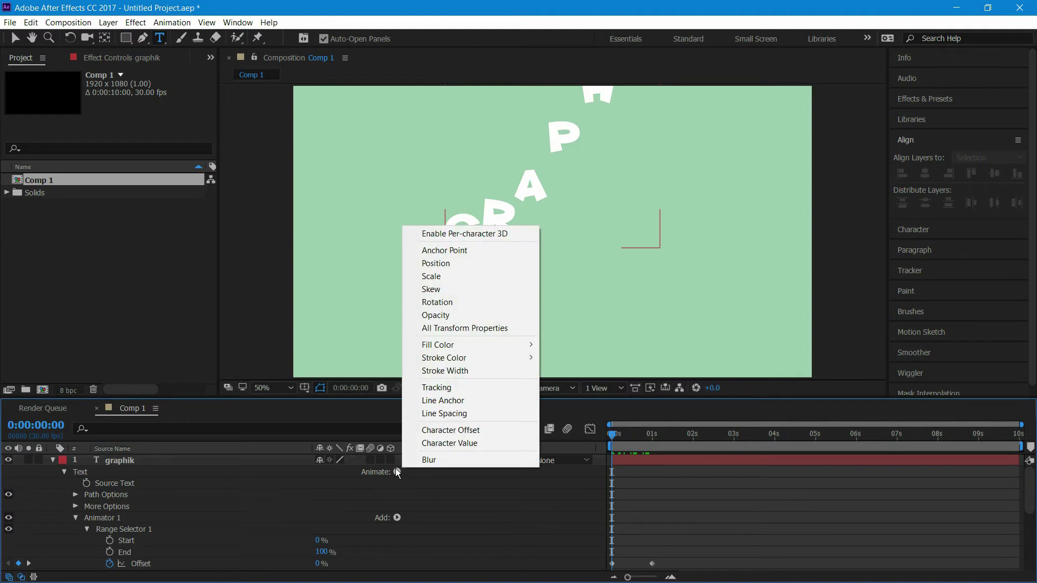
left_click(471, 276)
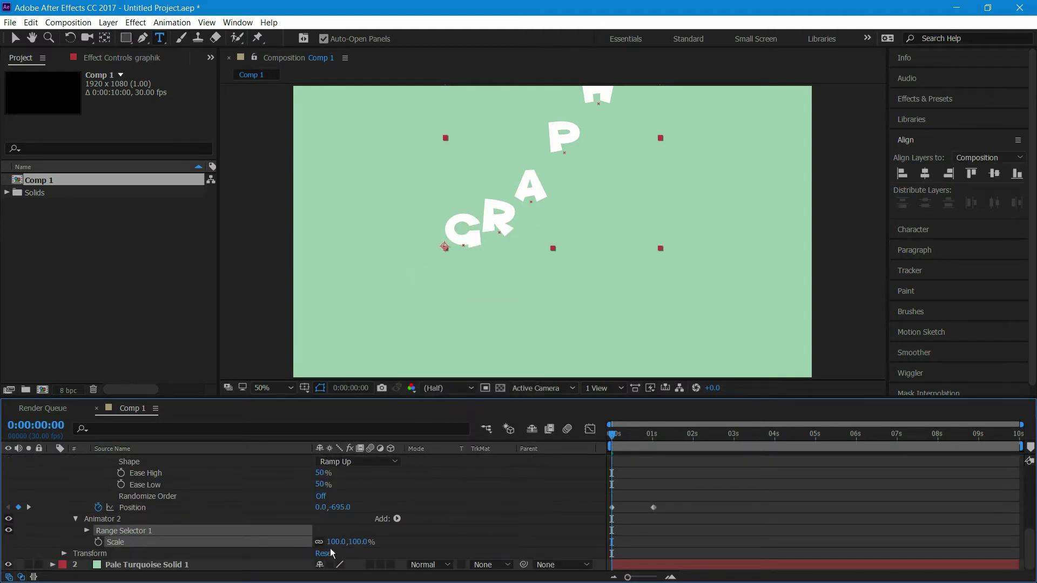
left_click(398, 519)
mouse_move(427, 523)
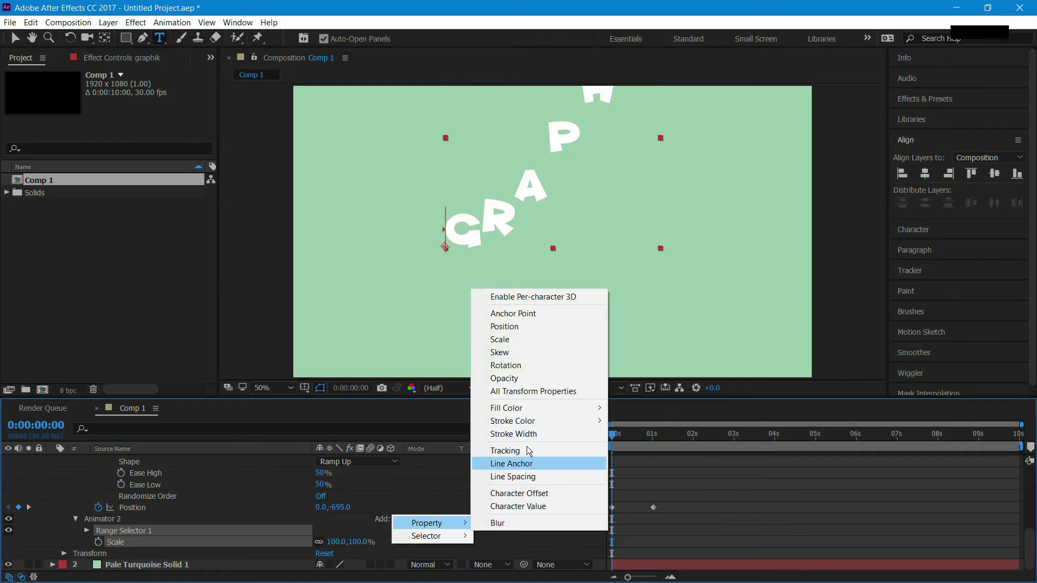
left_click(517, 366)
Set Animator 2's Scale to 0% and Rotation to -90°.
left_click(358, 543)
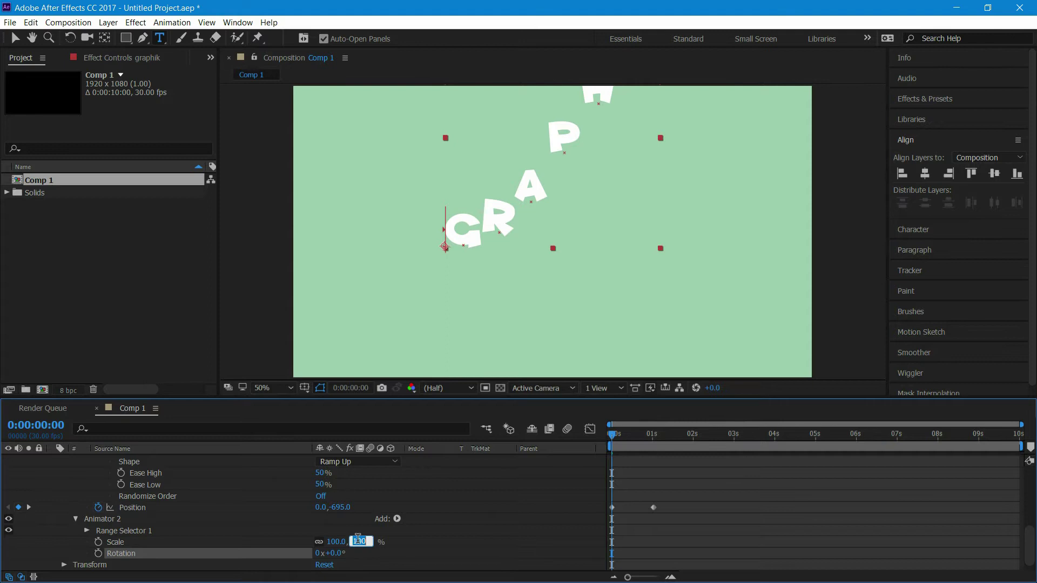
type("0")
key("Return")
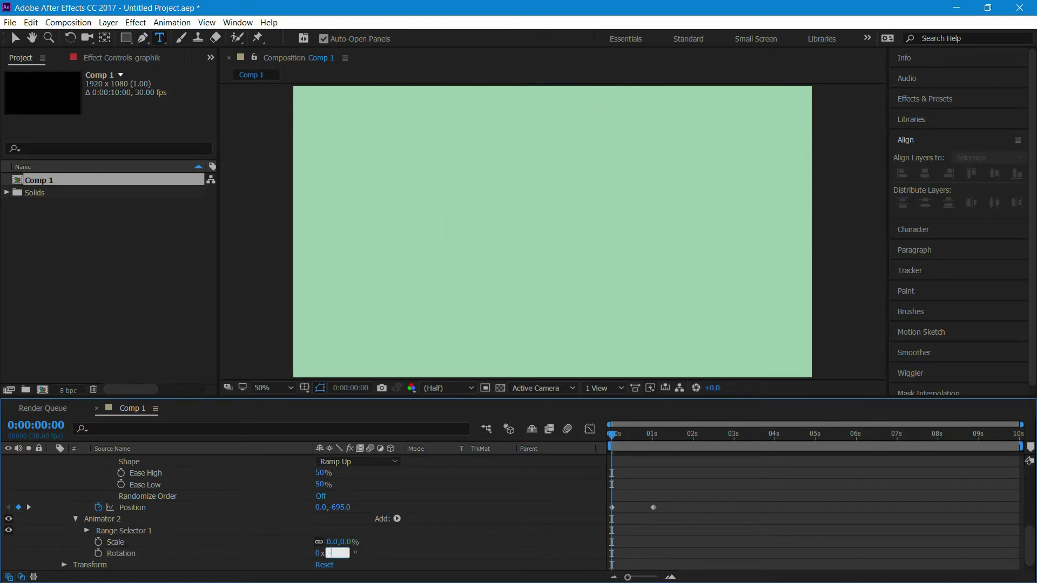
key("Return")
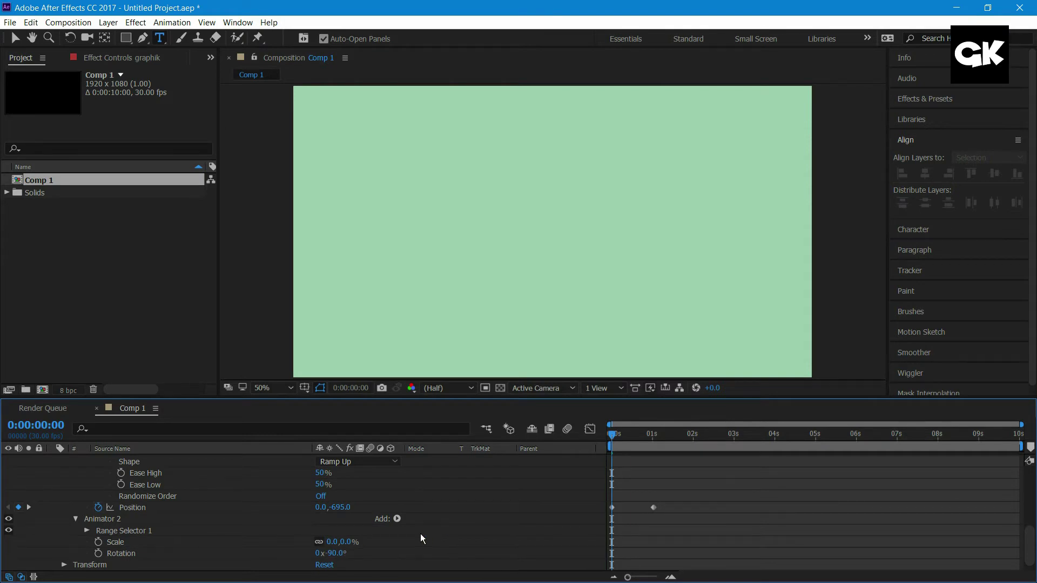
Add an Expression Selector to Animator 2 and expand its settings.
left_click(396, 519)
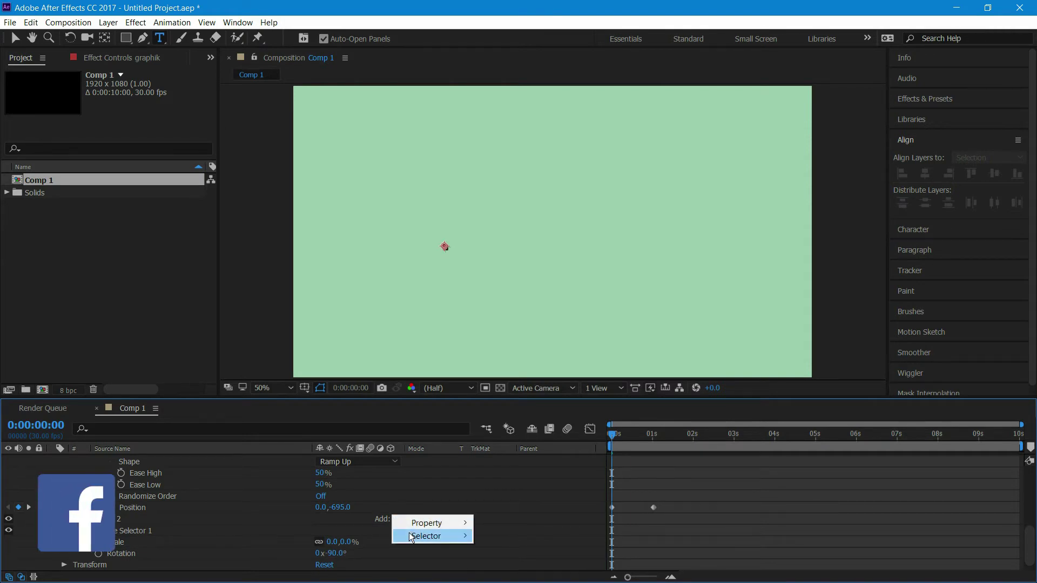
mouse_move(411, 537)
left_click(506, 562)
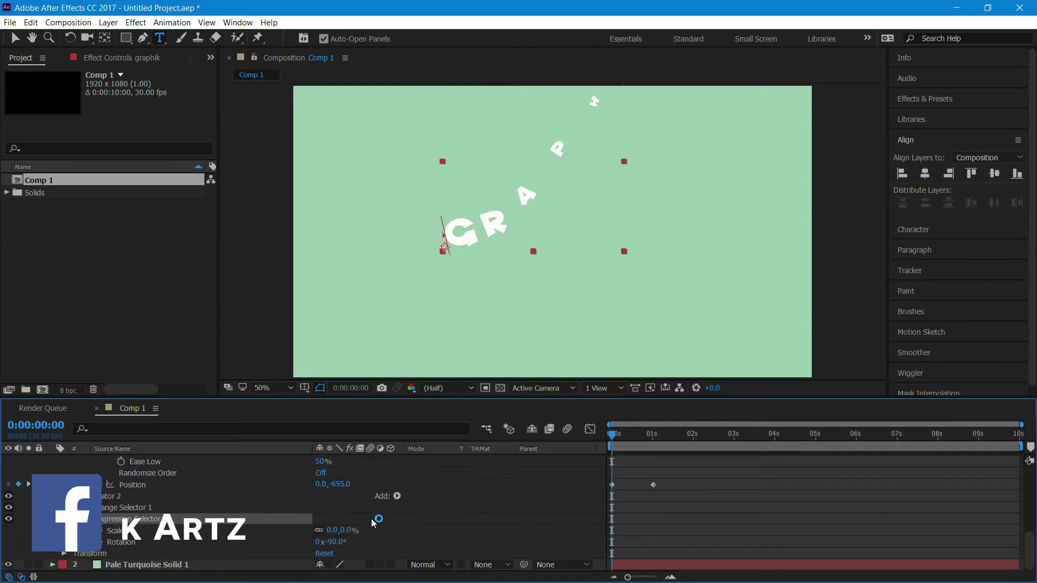
left_click(87, 519)
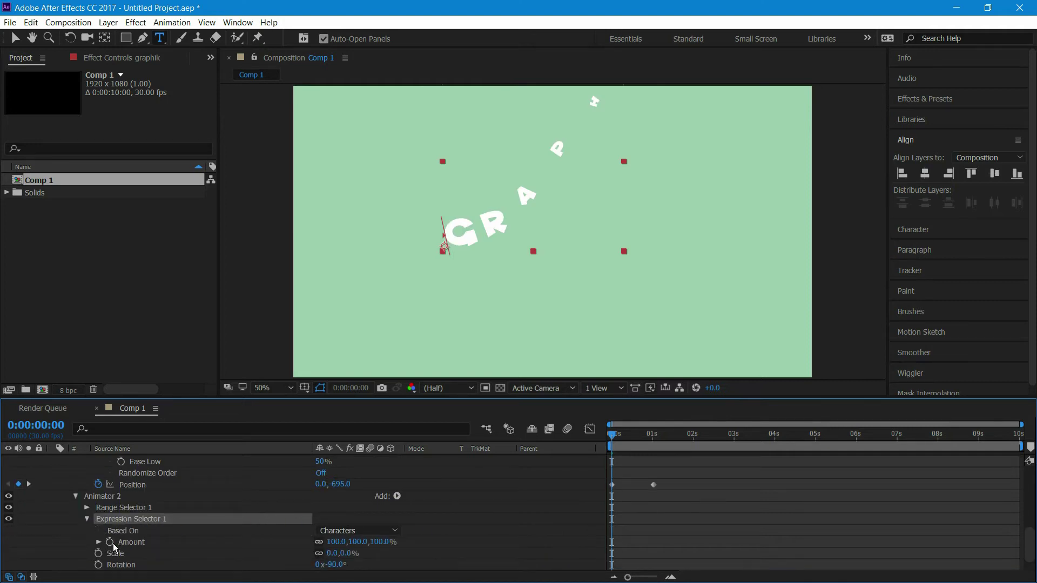
Replace the Amount expression with the pasted bounce code starting 'delay = 0.1;'.
left_click(131, 543)
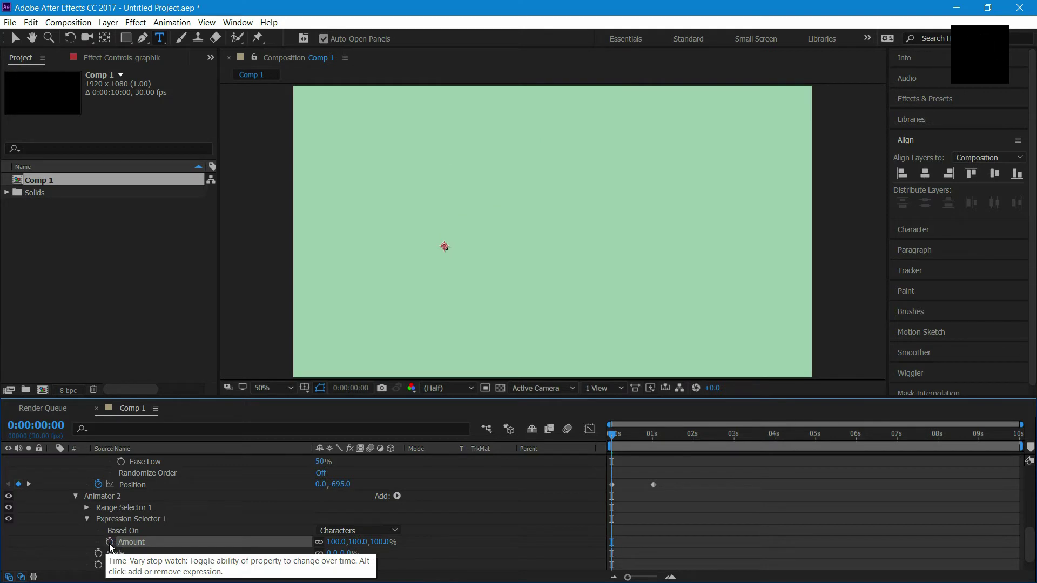
key("alt")
left_click(112, 543, "alt")
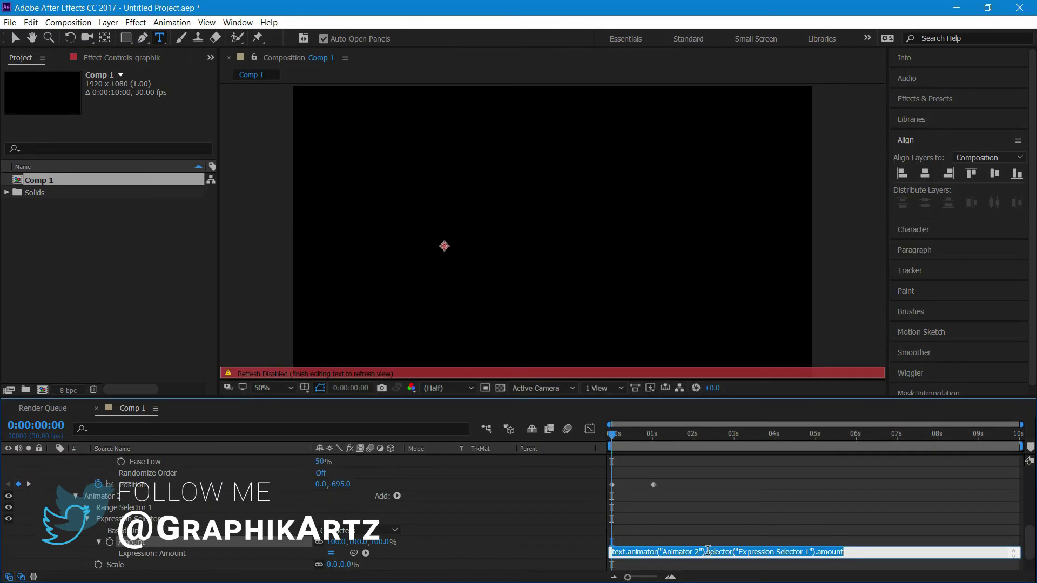
key("ctrl+v")
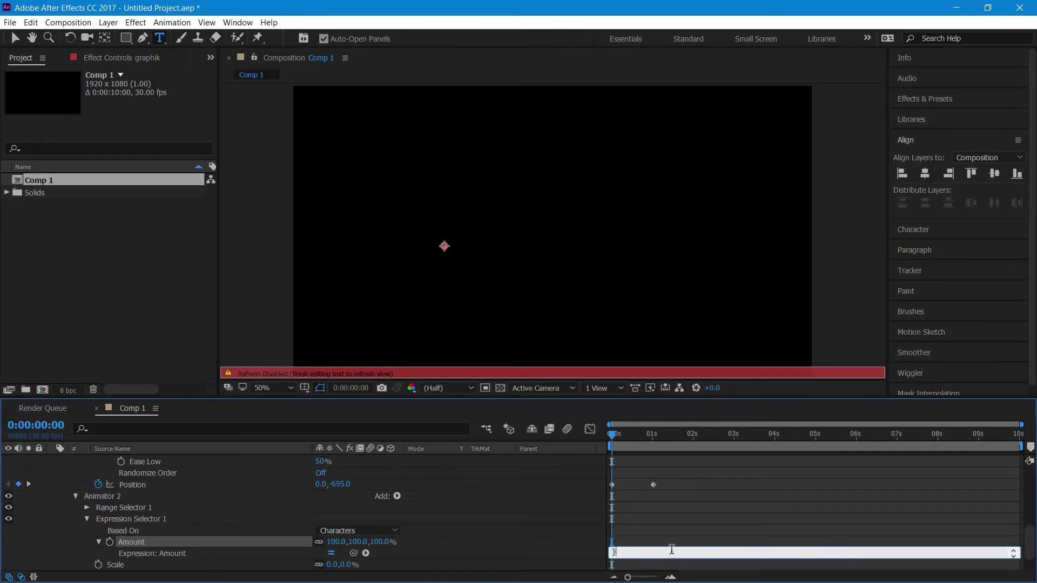
left_click(602, 430)
Preview the animation and scrub around frames 16–26 to inspect the landing letters.
key("space")
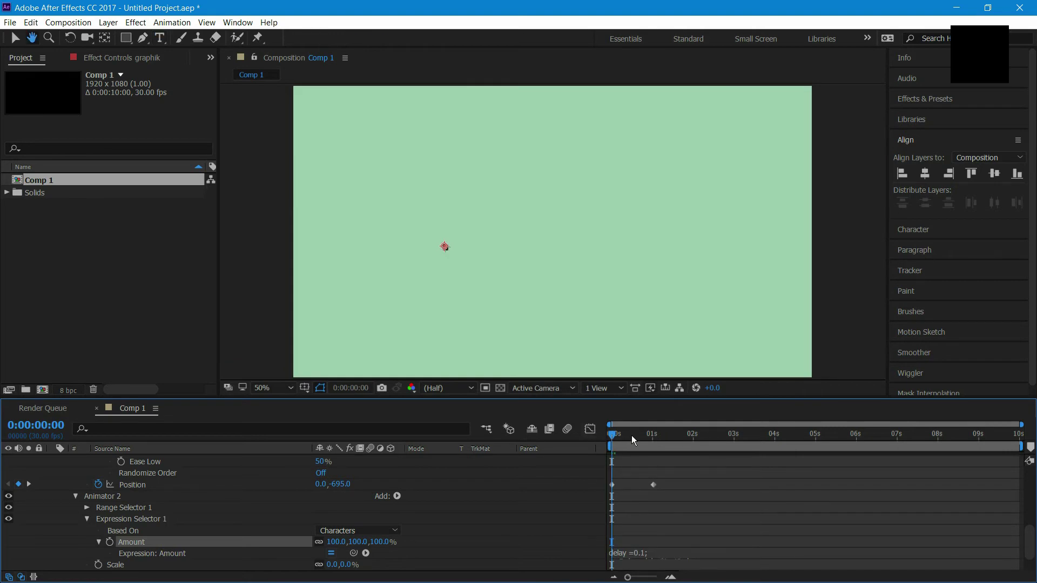
key("space")
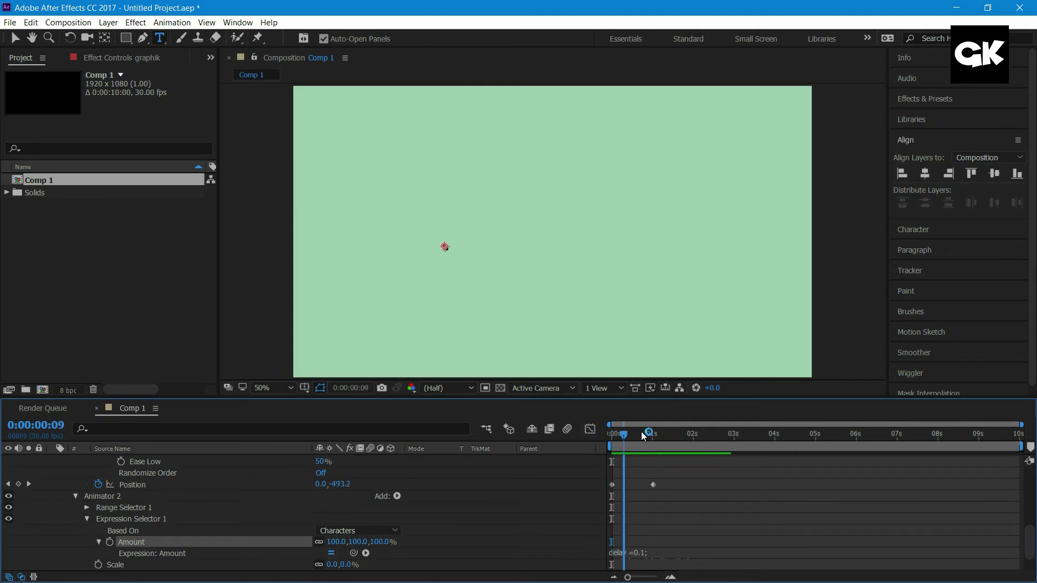
left_click(641, 434)
left_click_drag(641, 434, 633, 434)
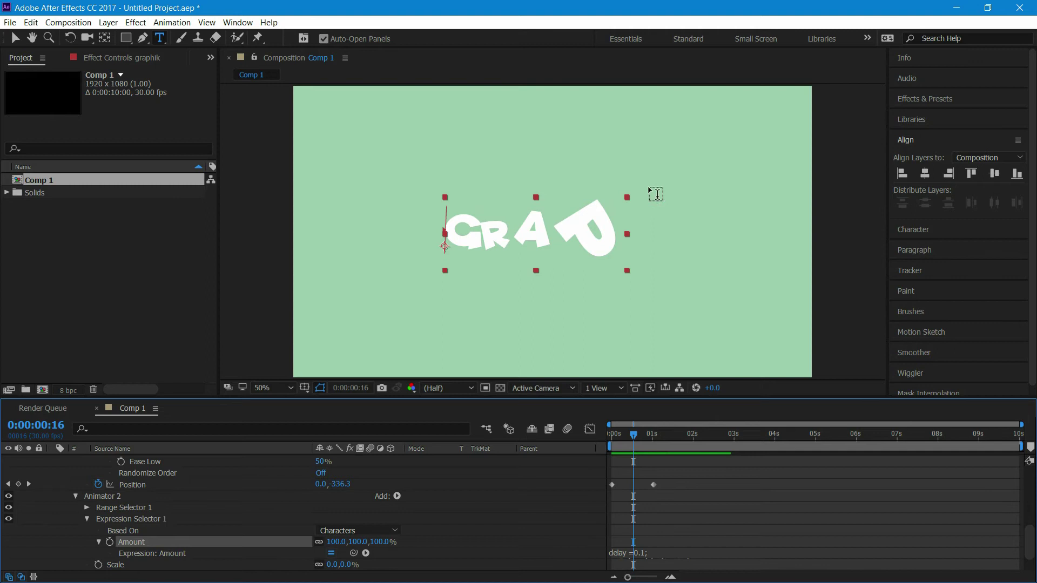
left_click_drag(630, 435, 613, 433)
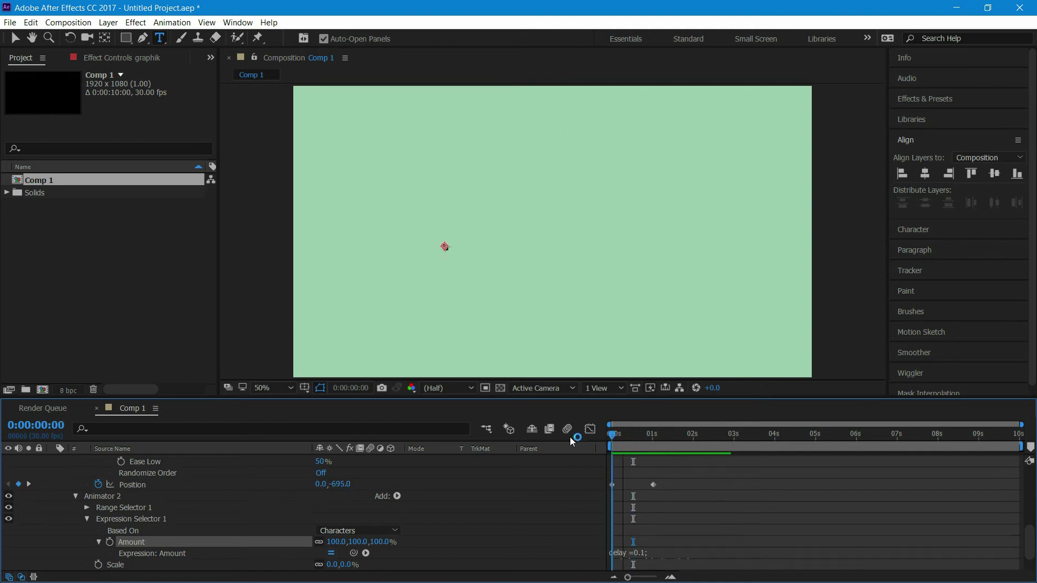
Change Animator 1's first Offset keyframe to -100%.
scroll(550, 518, "up", 10)
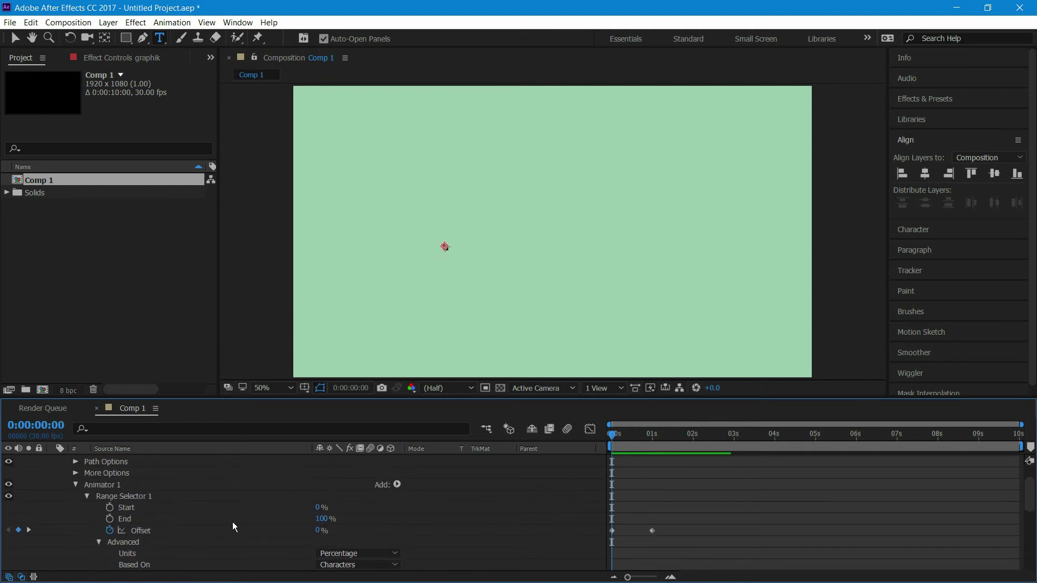
left_click(611, 530)
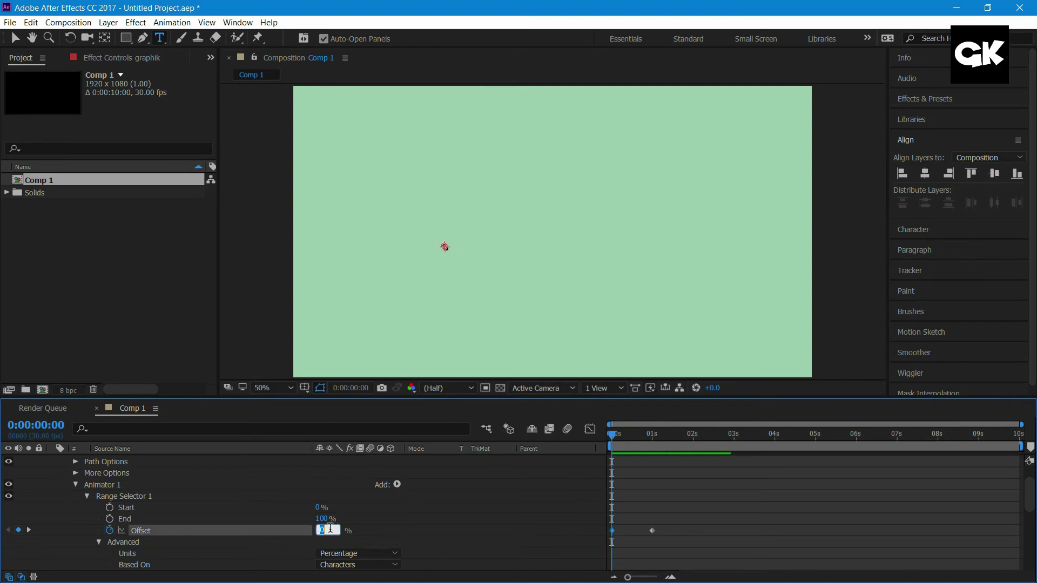
type("-")
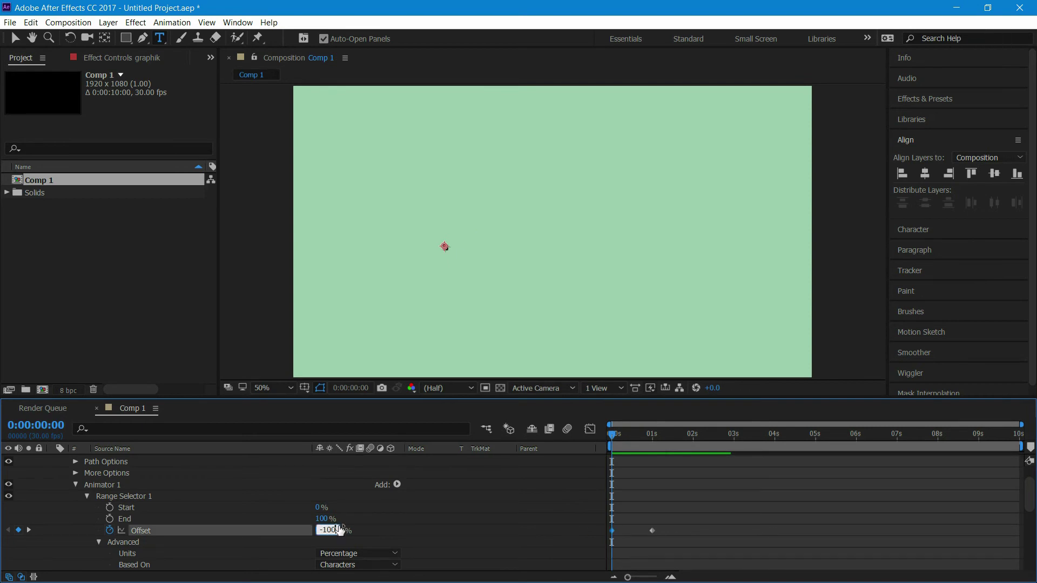
type("100")
left_click(383, 527)
left_click_drag(612, 436, 585, 443)
Turn Randomize Order On in Animator 1's Range Selector Advanced settings.
key("space")
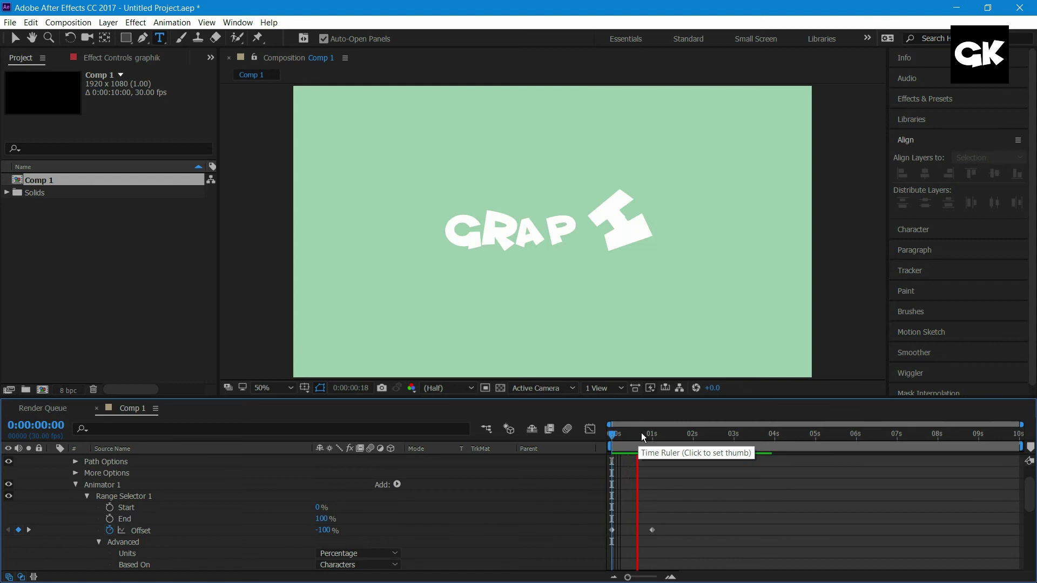
key("space")
key("space")
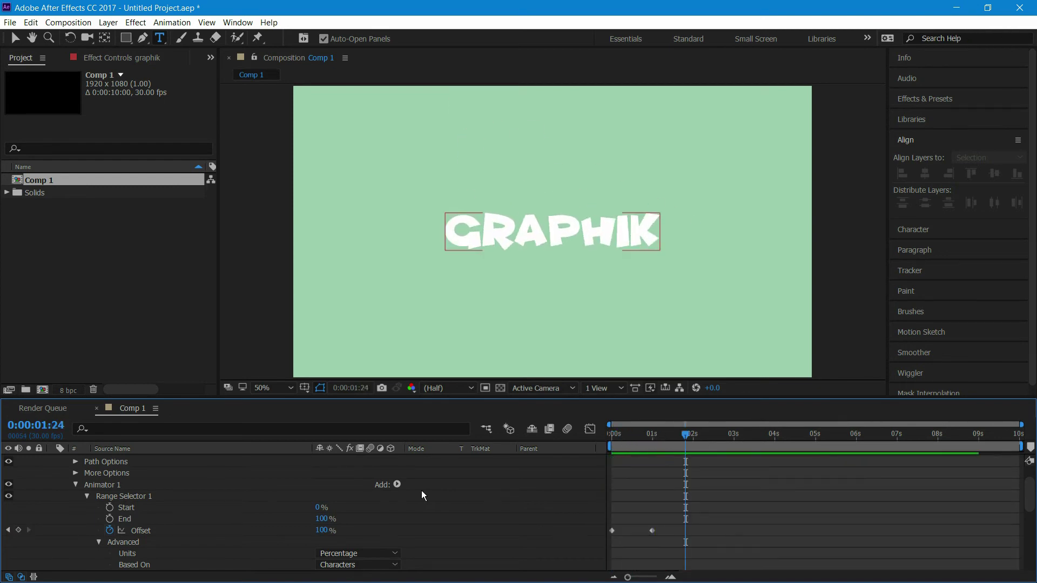
scroll(421, 491, "down", 4)
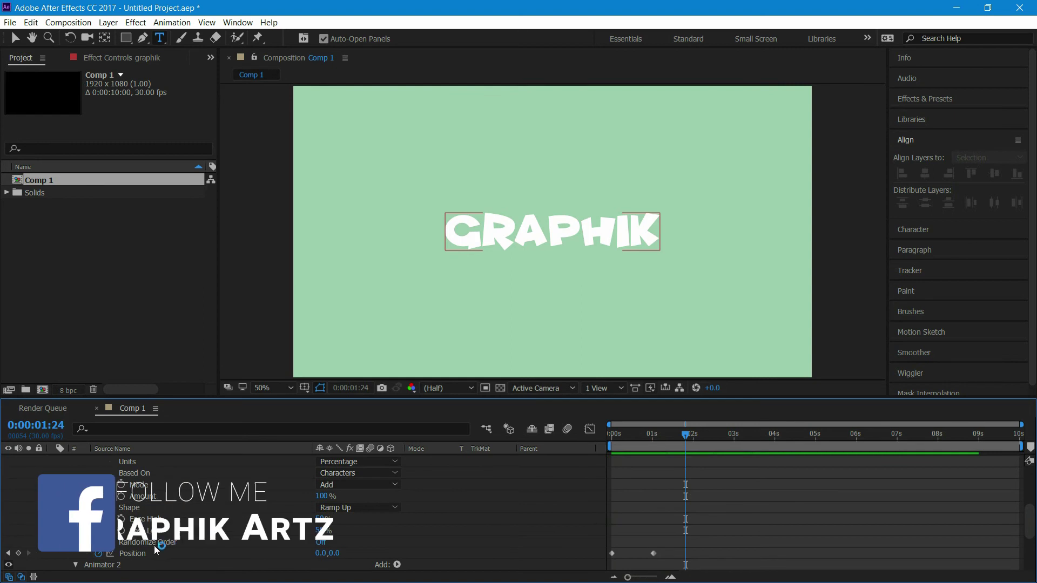
left_click(320, 542)
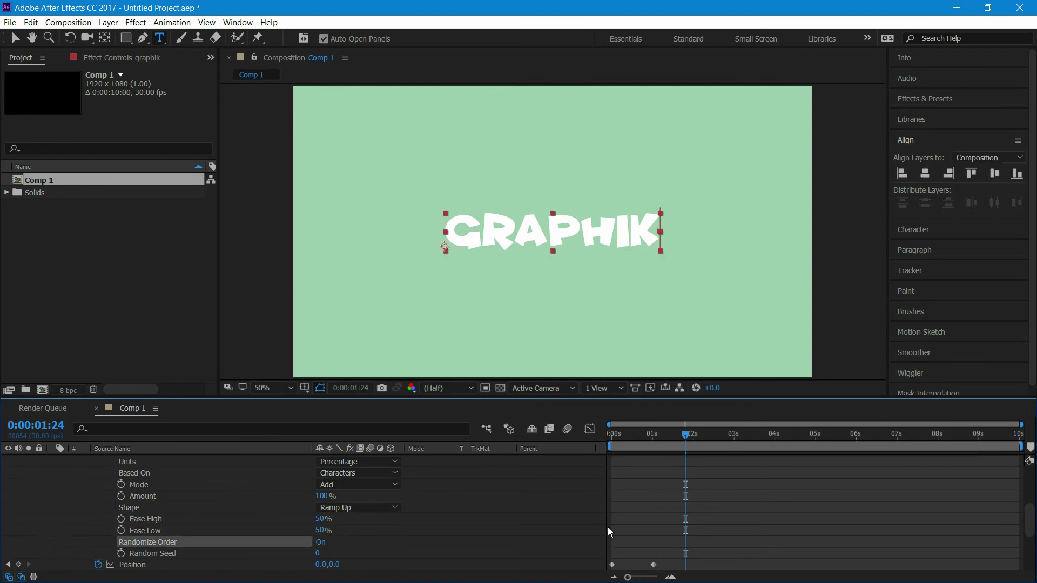
Preview the randomized letter drop-in from the start of the composition.
left_click_drag(665, 432, 598, 432)
key("space")
left_click(626, 435)
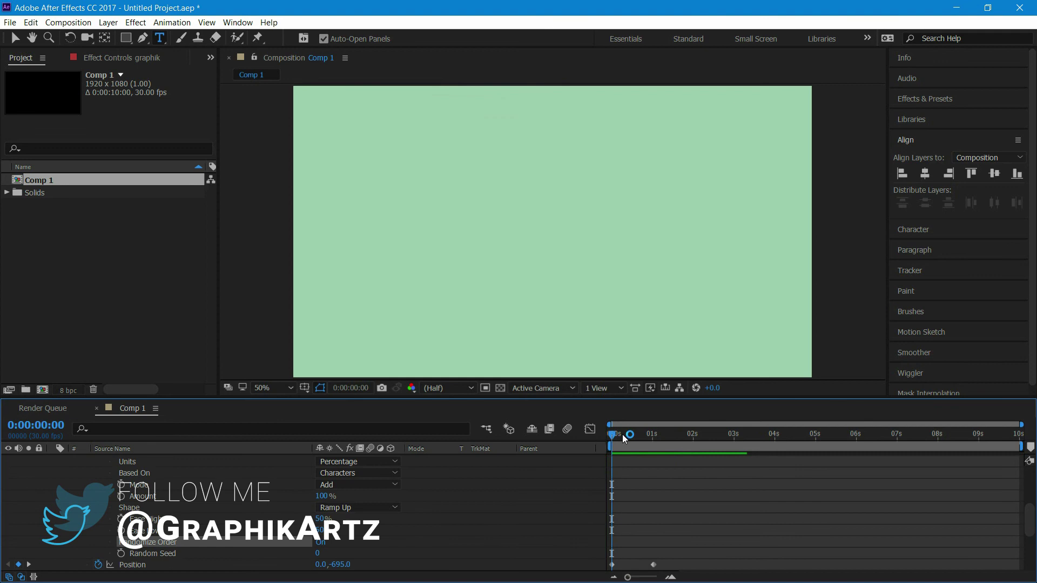
key("space")
key("space")
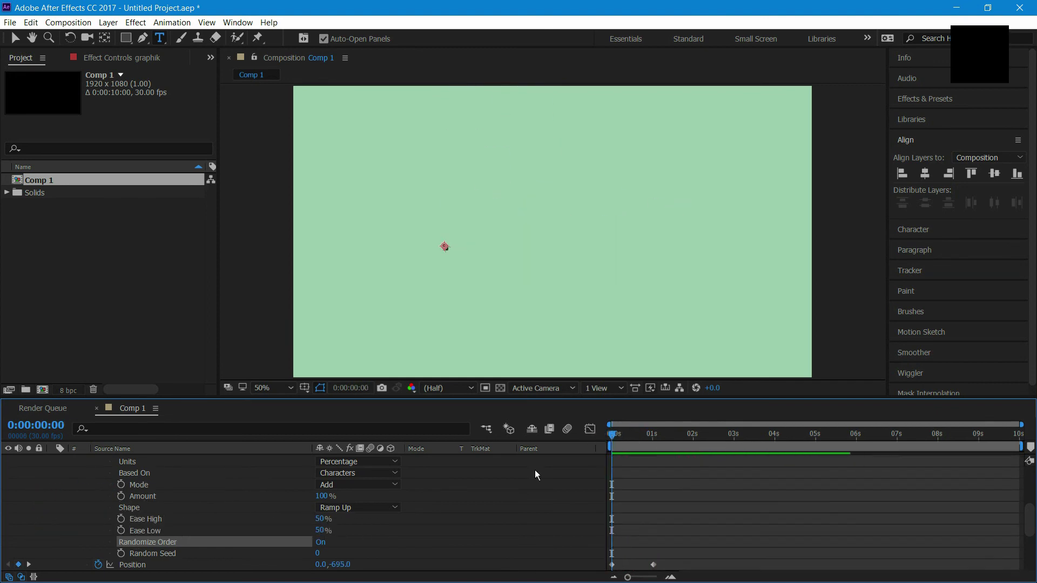
Expand Expression Selector 1's Amount expression to view the full code, then preview the bounce.
scroll(349, 529, "down", 1)
scroll(622, 514, "down", 3)
left_click(626, 514)
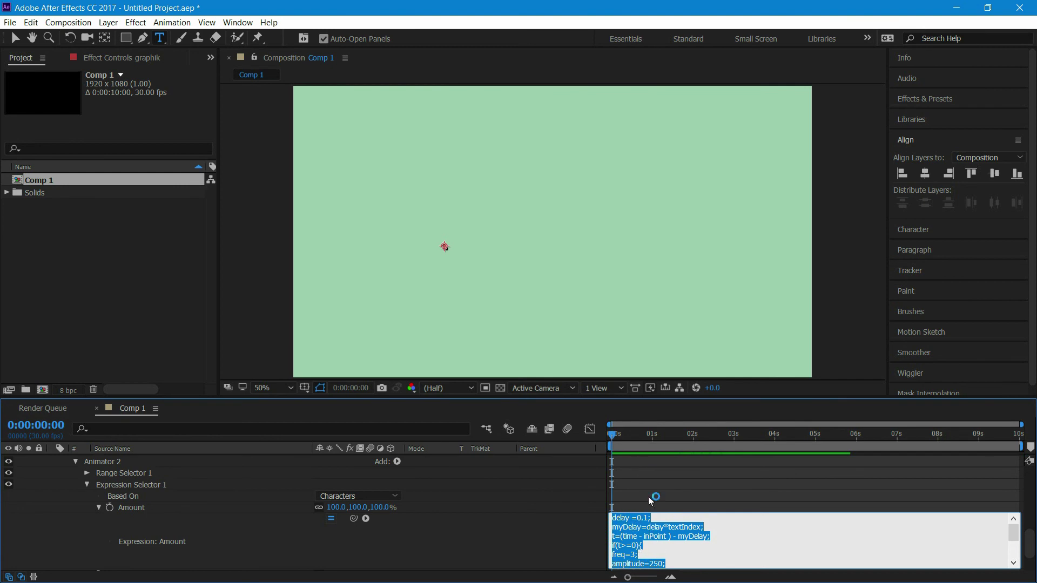
left_click(654, 562)
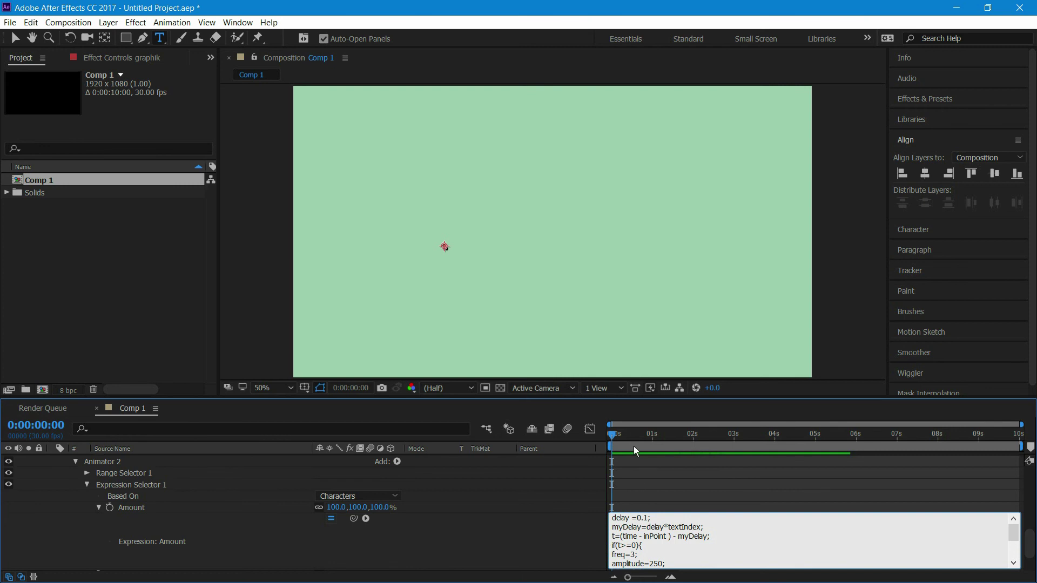
left_click(594, 432)
key("space")
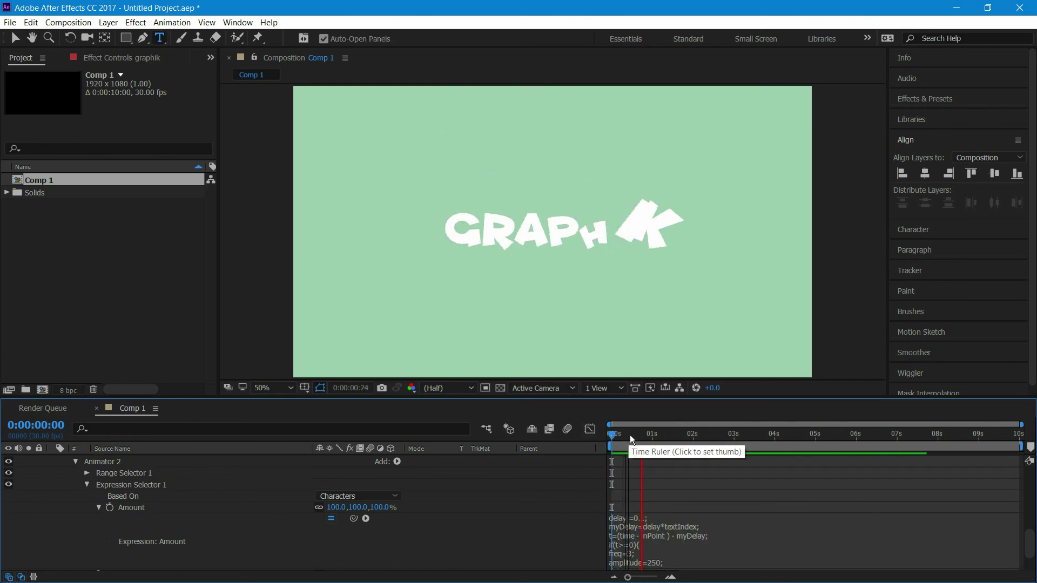